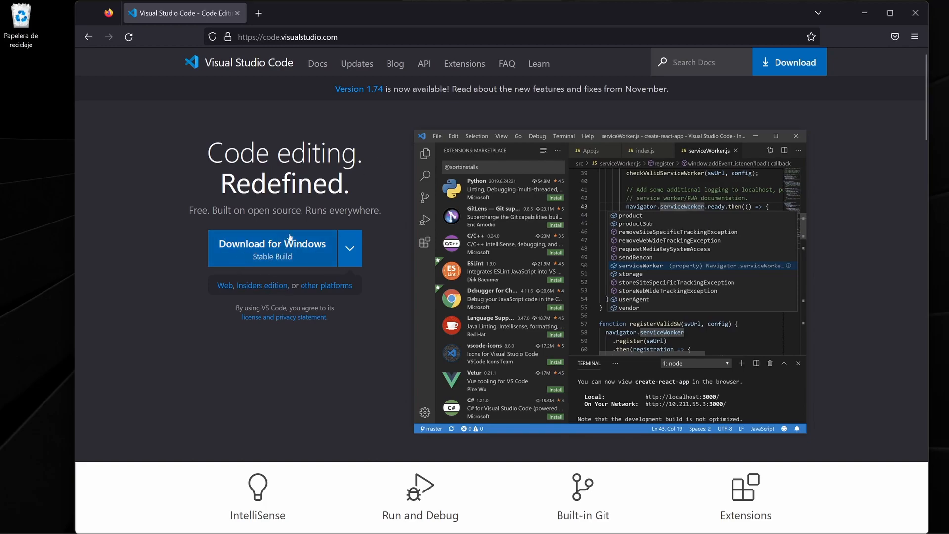
Download the Windows installer of Visual Studio Code from the site's download page.
click(349, 257)
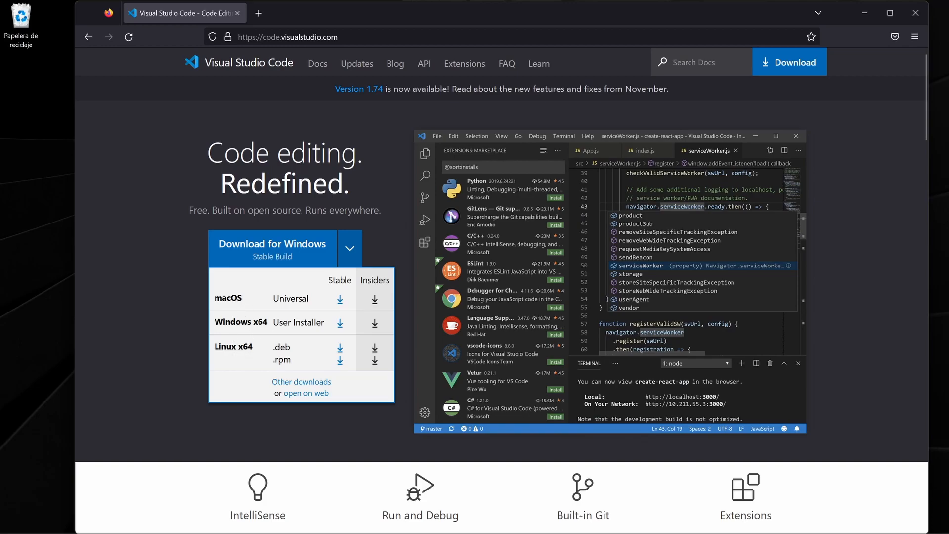
click(161, 182)
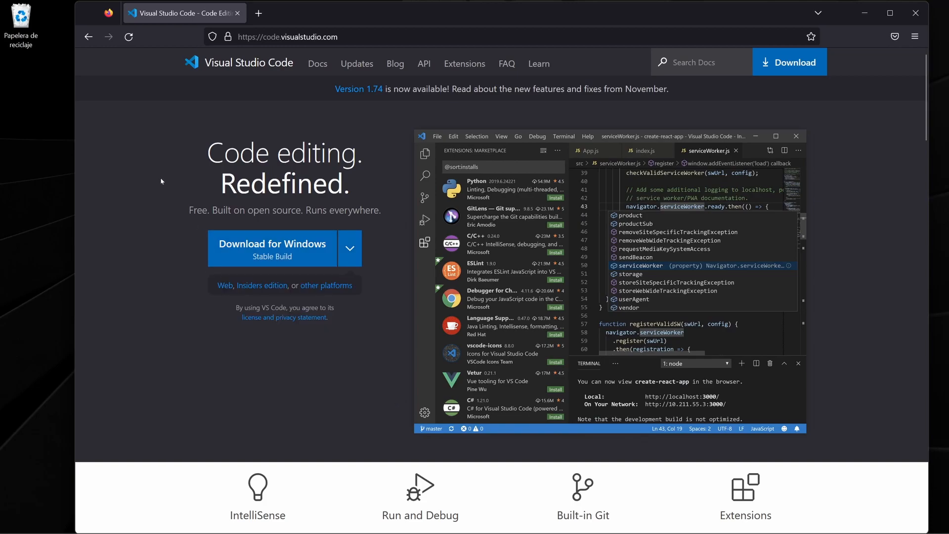
click(792, 69)
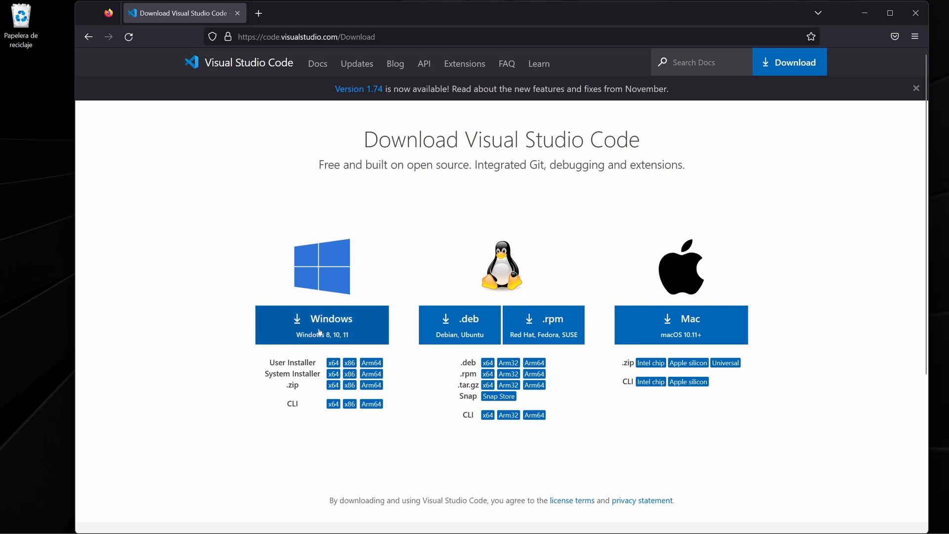
click(345, 327)
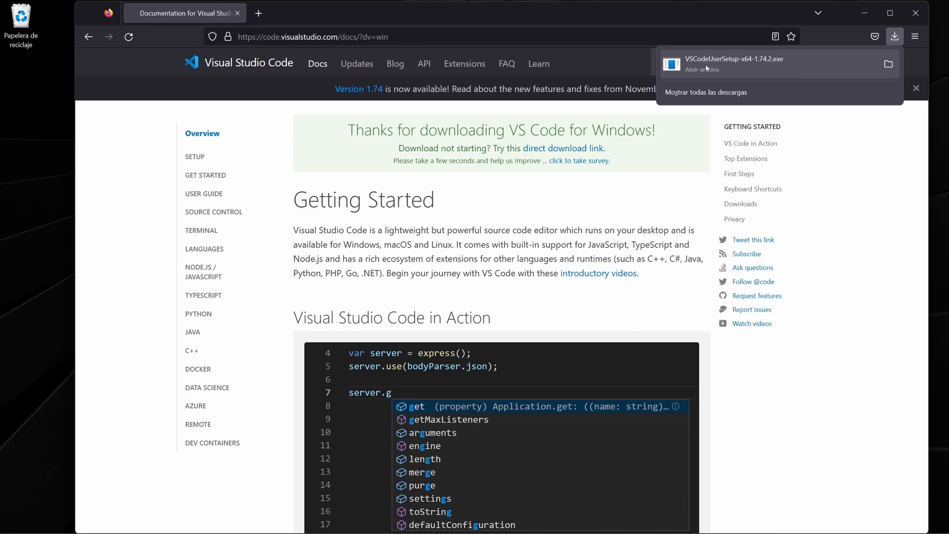
Show the downloaded VSCodeUserSetup-x64-1.74.2 file in its folder and launch it, minimizing the browser and the folder window.
click(889, 65)
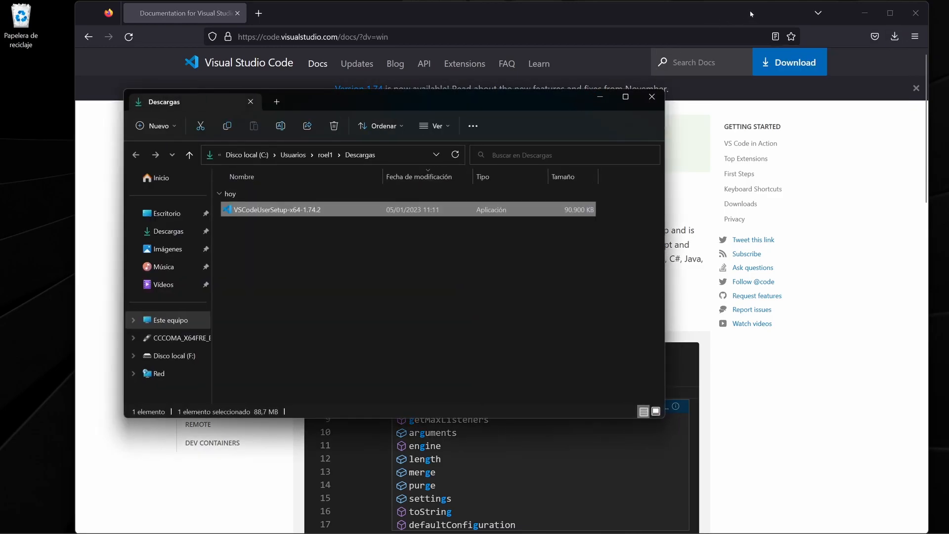
click(864, 12)
drag(512, 101, 529, 96)
click(275, 227)
click(265, 209)
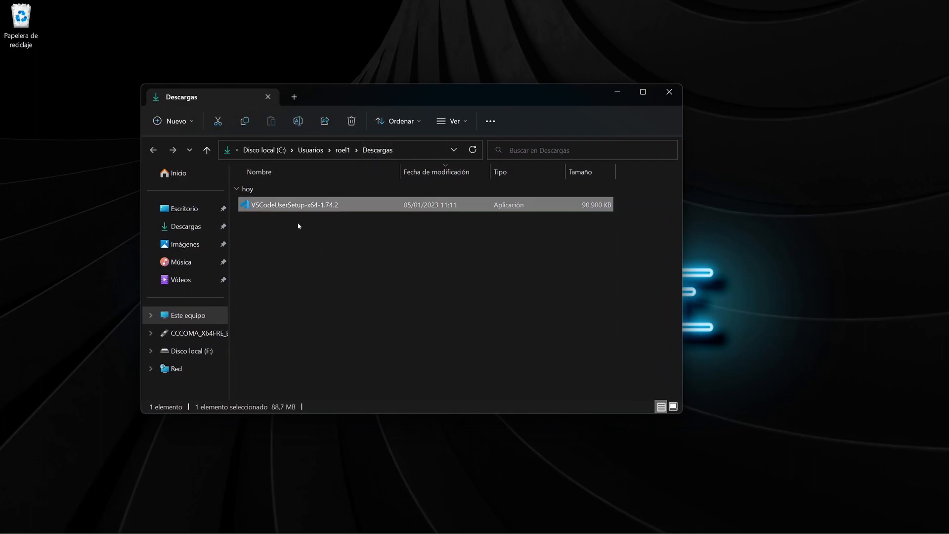
right_click(272, 207)
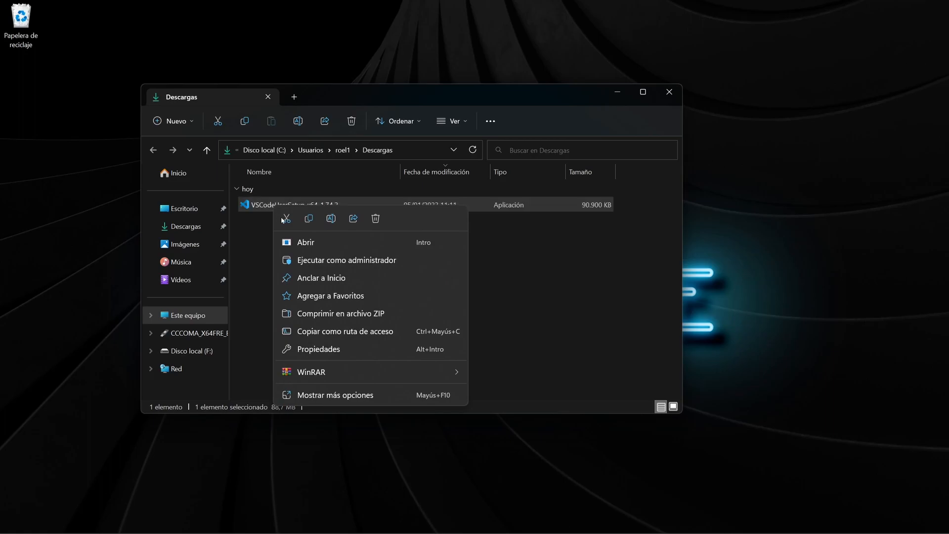
click(309, 243)
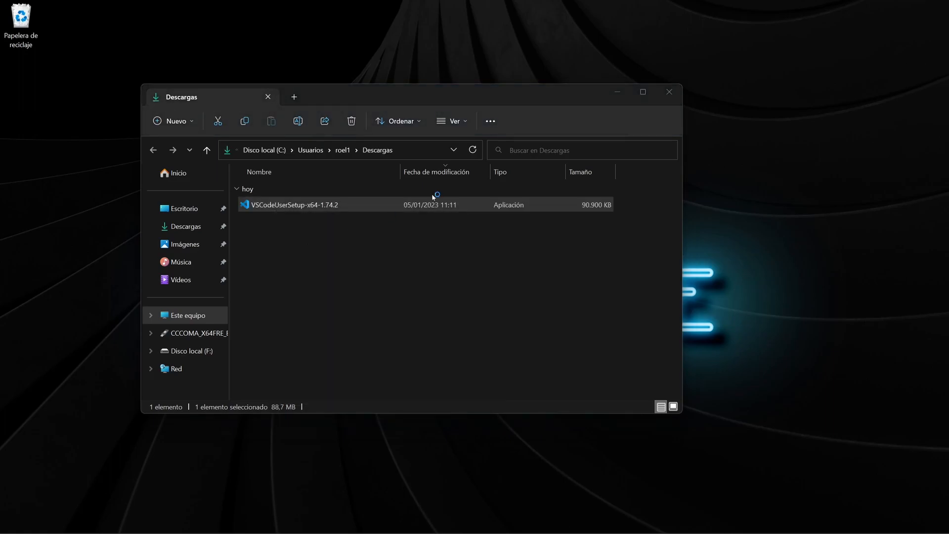
click(617, 93)
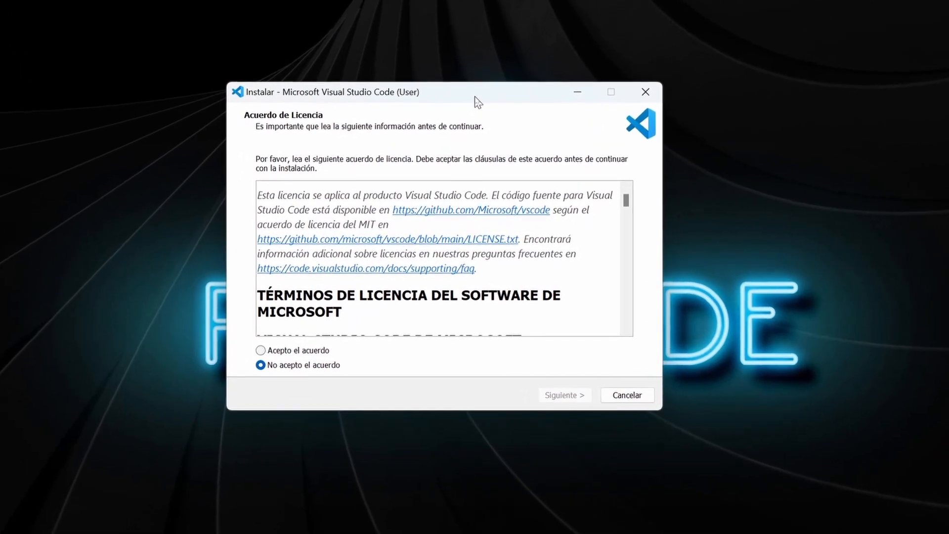
Accept the license agreement in the installer, look through its terms, and continue.
click(271, 348)
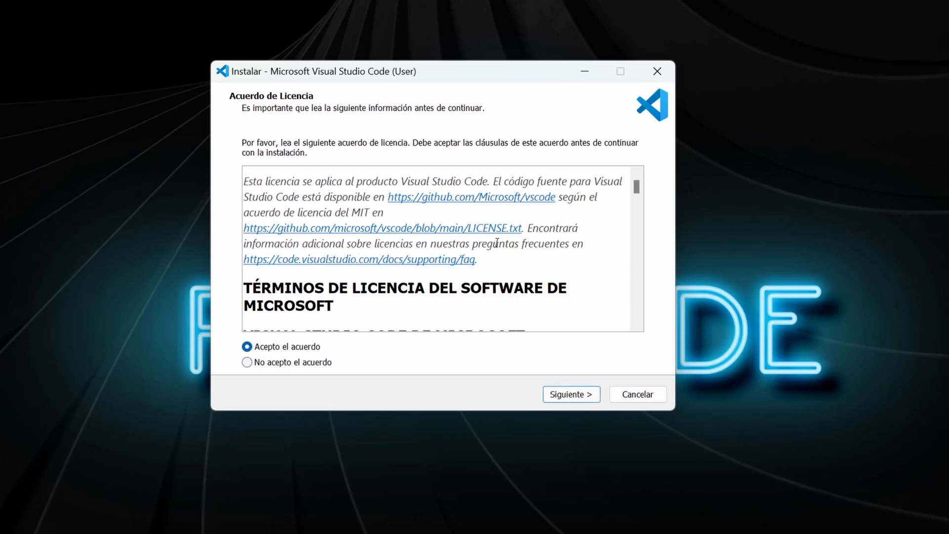
scroll(521, 244, down, 5)
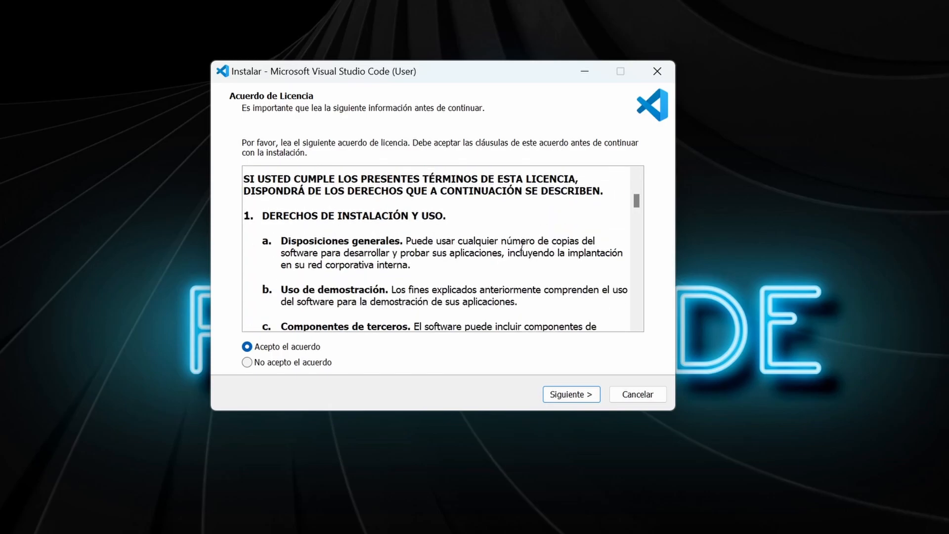
scroll(520, 247, down, 10)
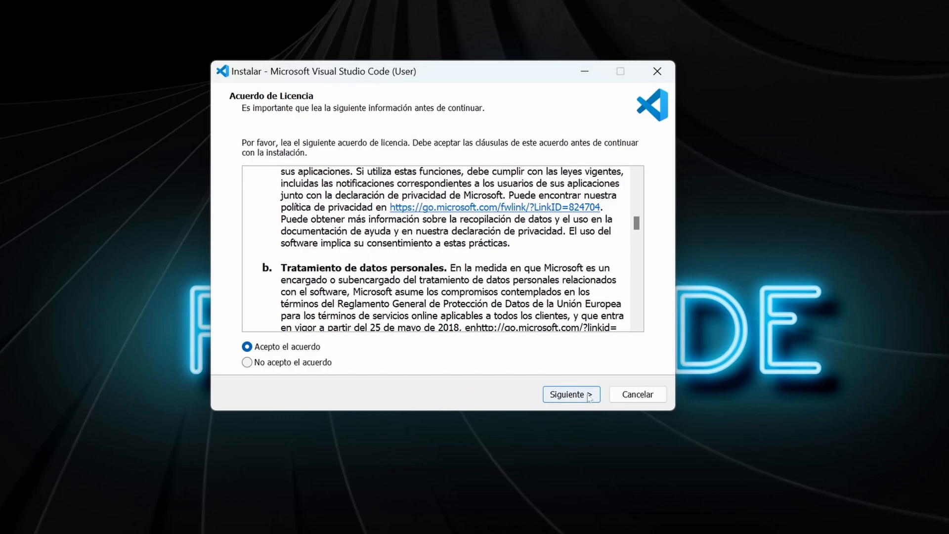
click(569, 395)
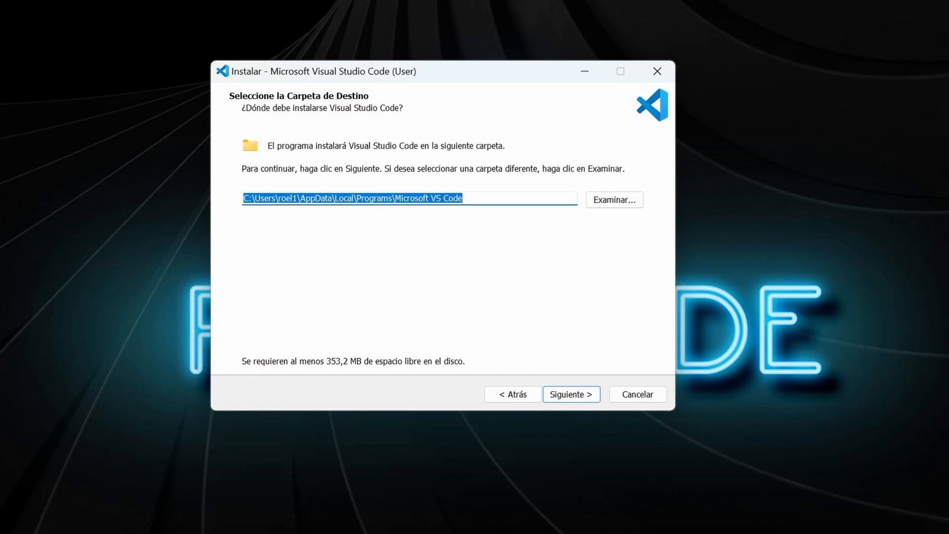
Set the installation folder to C:\Microsoft VS Code and continue.
click(241, 198)
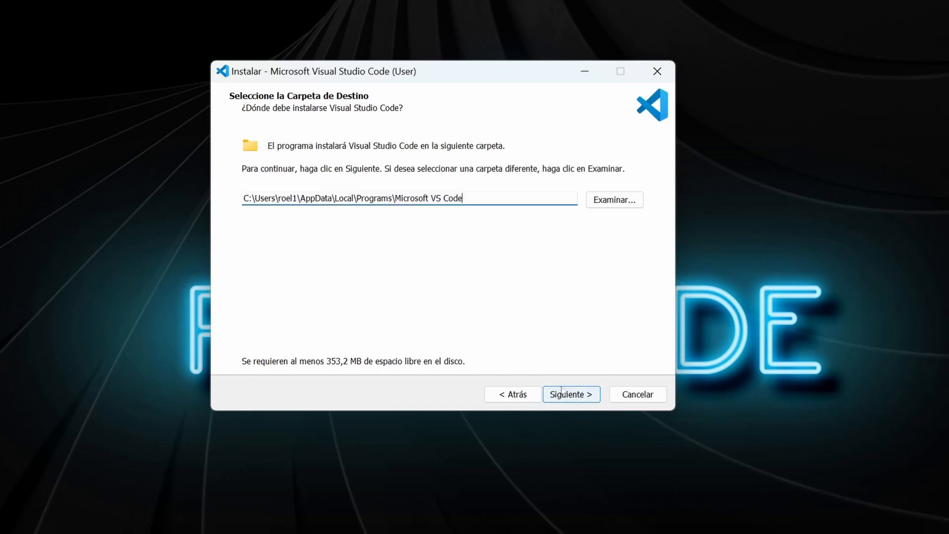
drag(394, 199, 254, 199)
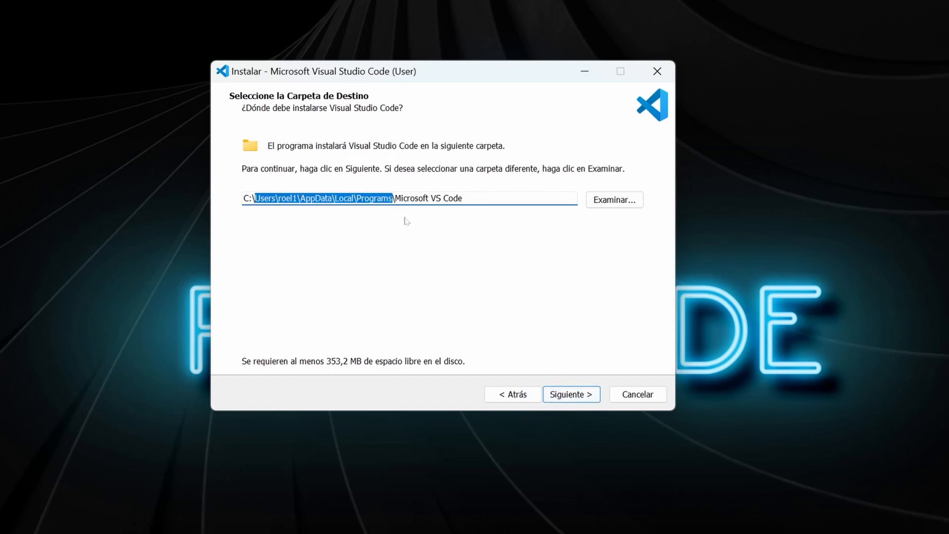
key(BackSpace)
key(BackSpace)
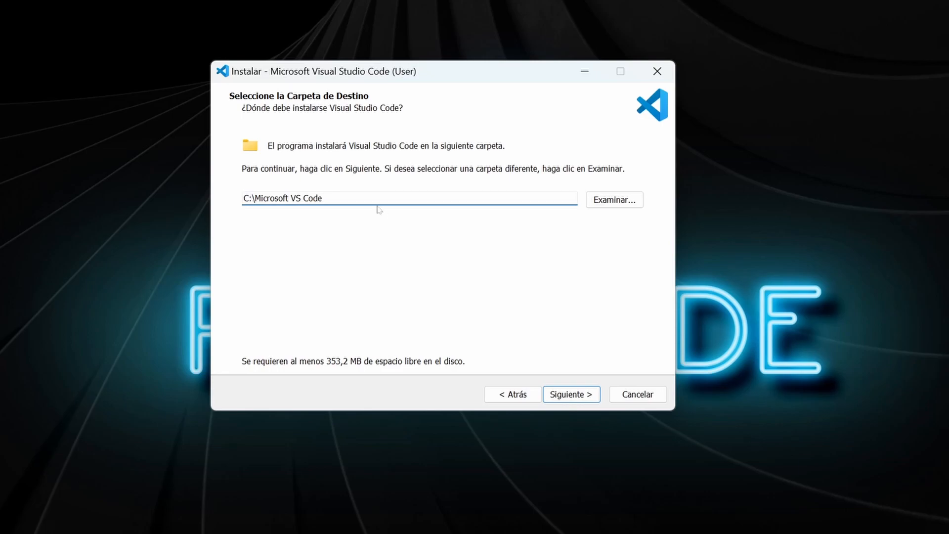
drag(323, 198, 243, 199)
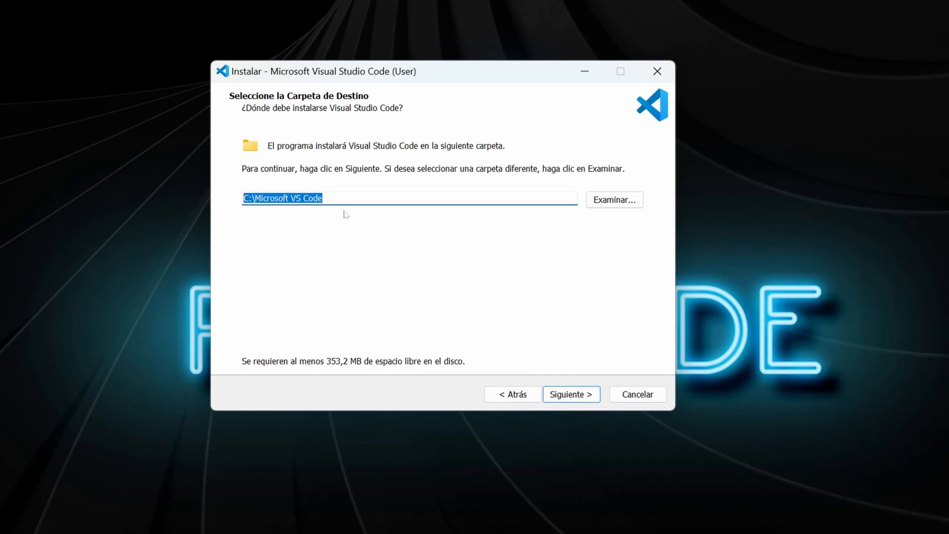
click(571, 398)
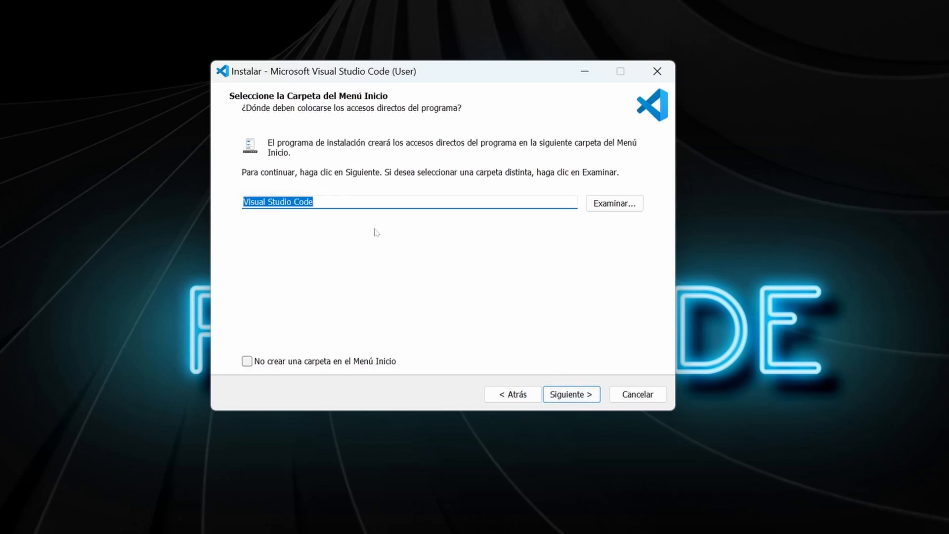
Keep the default Start menu folder and enable the "Abrir con Code" context menu actions for both files and directories.
click(580, 392)
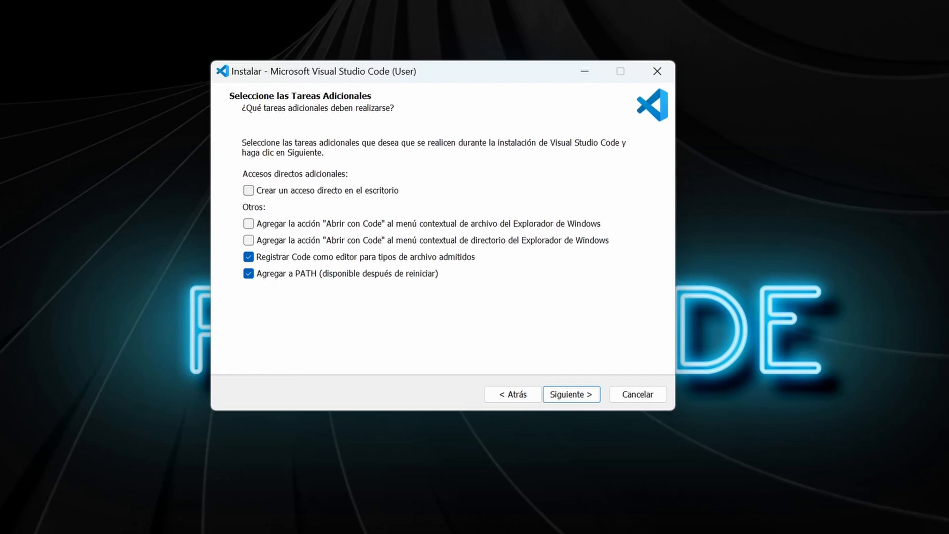
click(249, 224)
click(249, 240)
click(567, 398)
drag(390, 75, 407, 74)
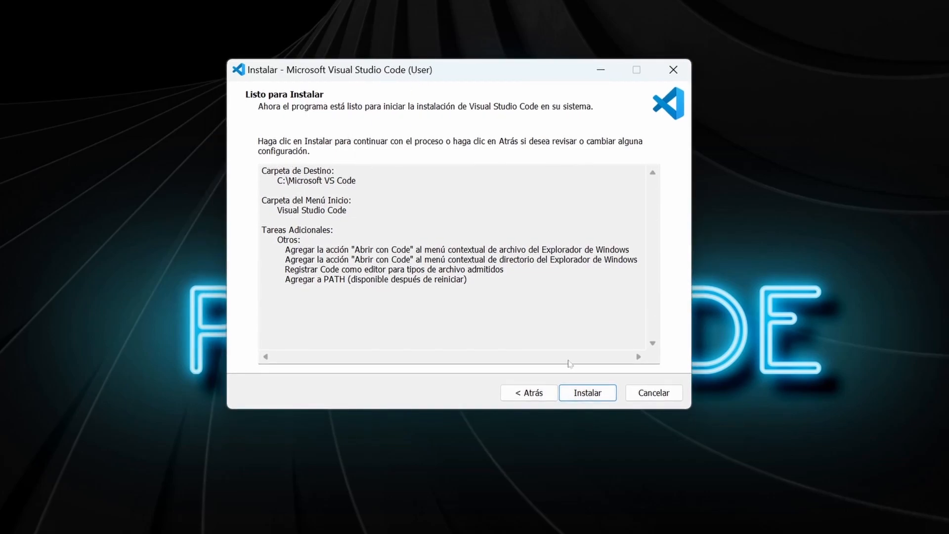
Run the installation and finish the setup with the option to launch Visual Studio Code enabled.
click(587, 394)
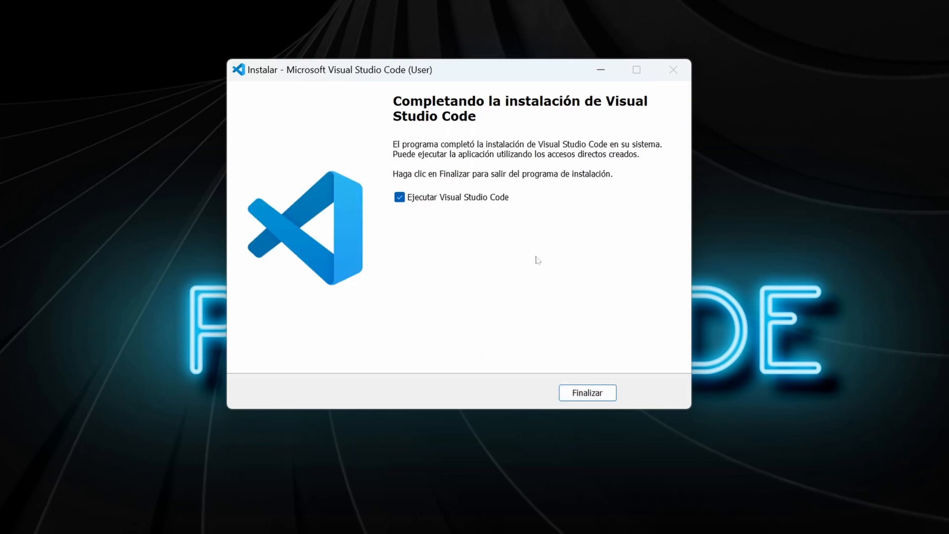
click(402, 200)
click(403, 199)
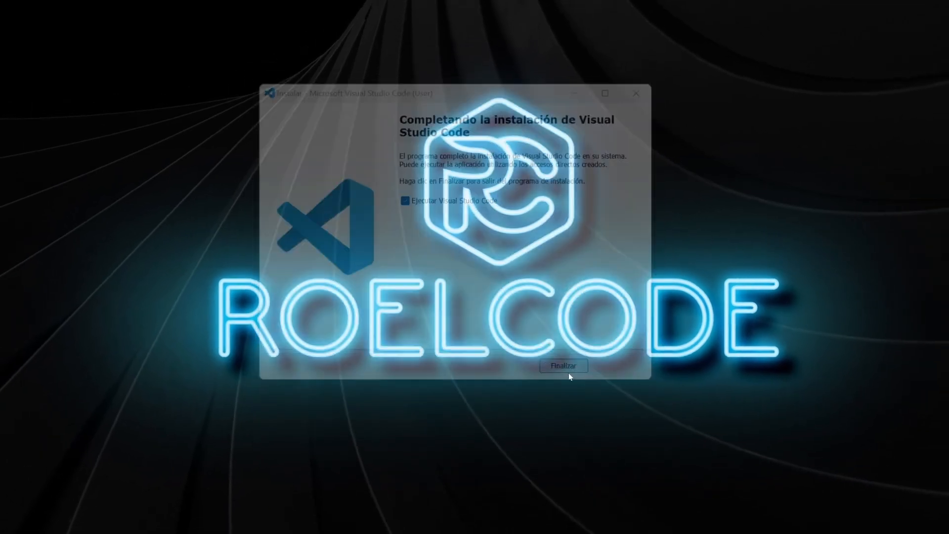
click(568, 369)
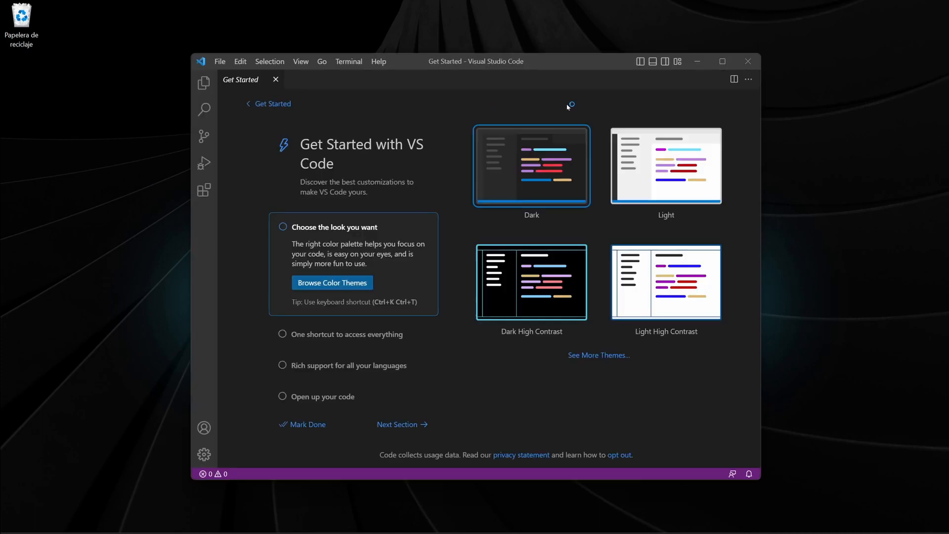
Reposition the Visual Studio Code window and show the Explorer view.
drag(571, 60, 527, 60)
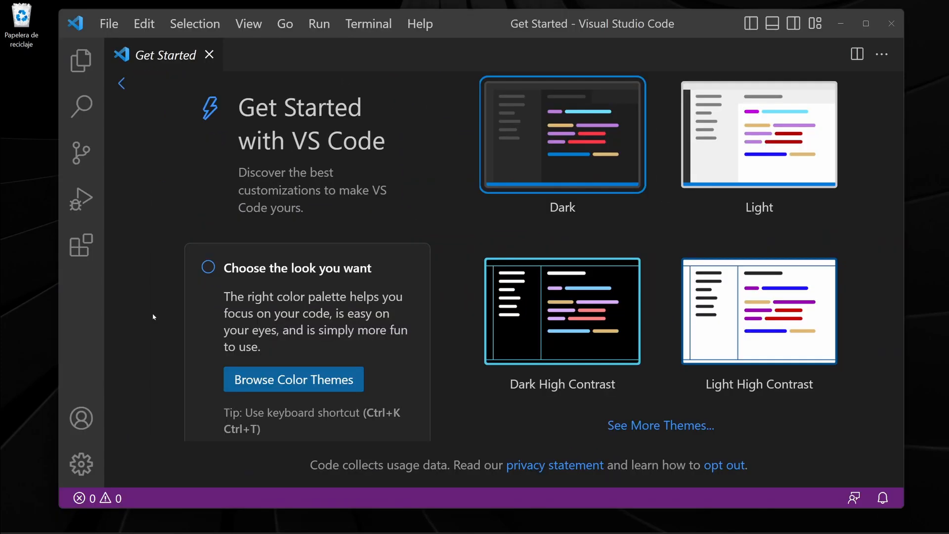
drag(473, 23, 458, 28)
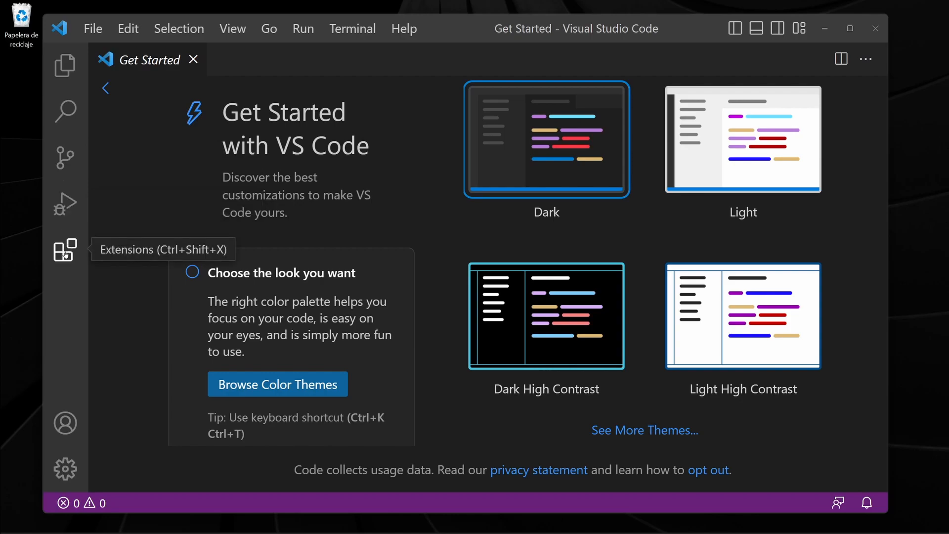
click(60, 70)
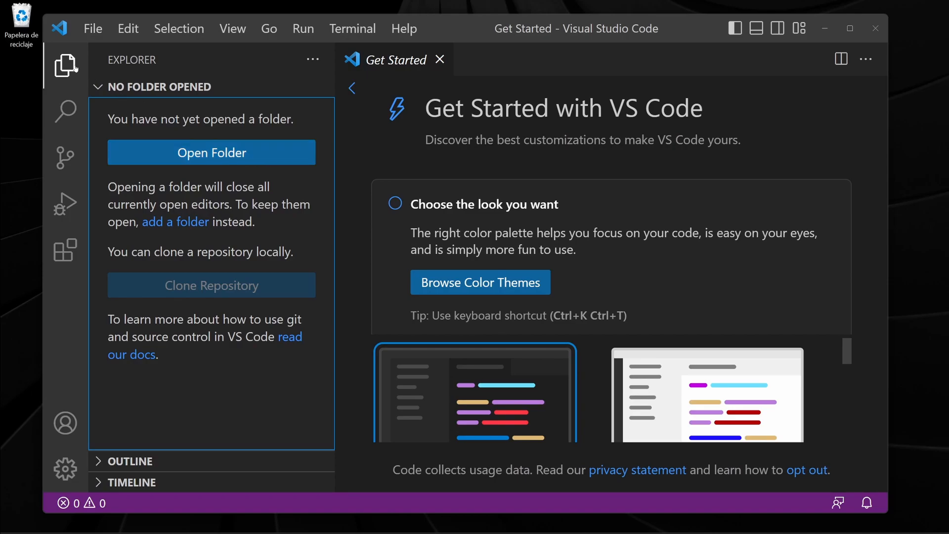
click(93, 30)
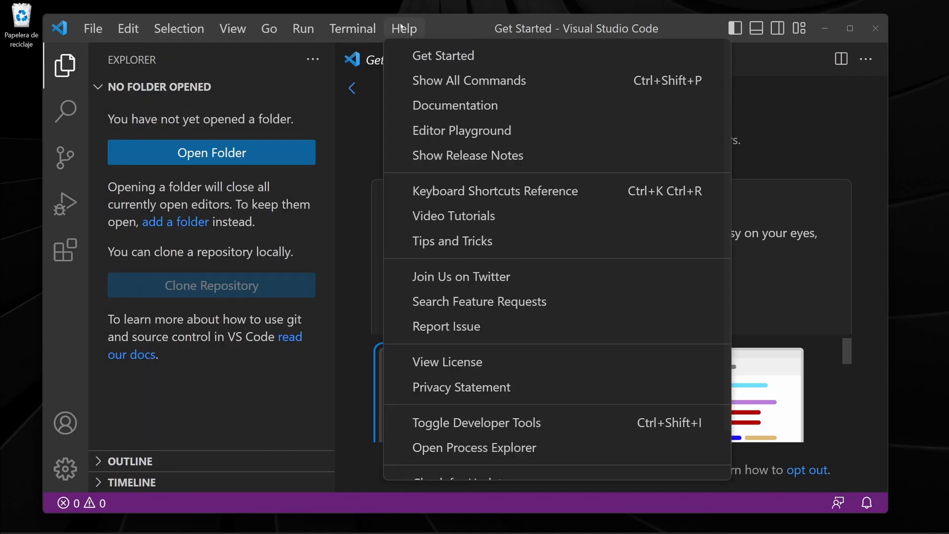
mouse_move(187, 31)
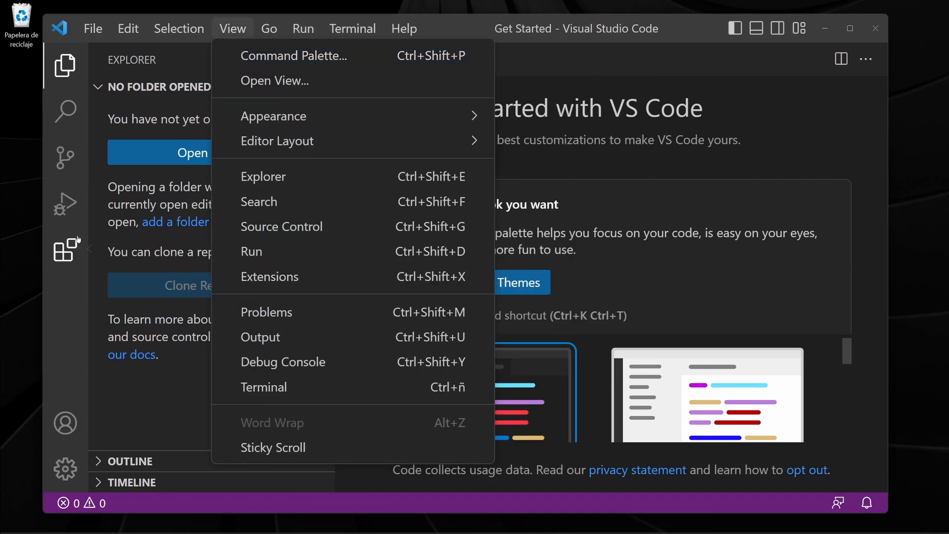
click(67, 306)
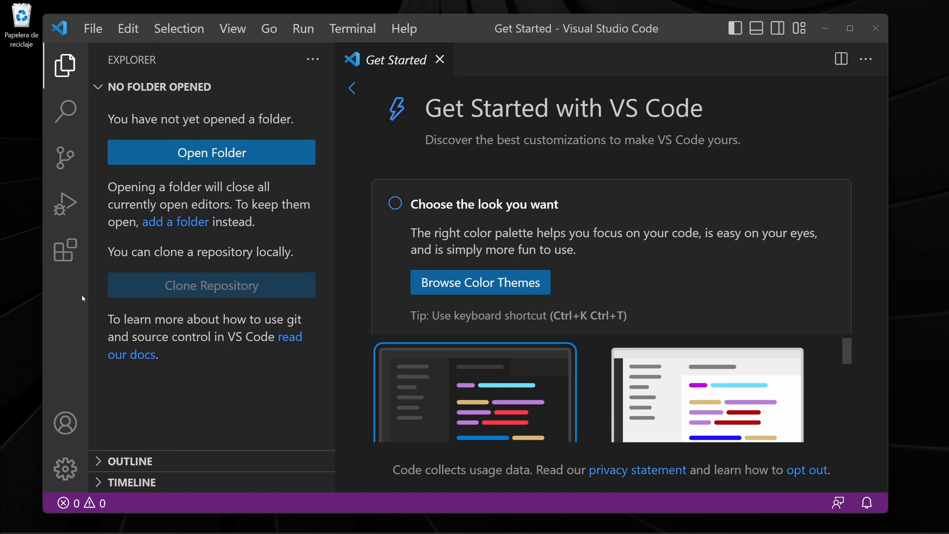
Search the extensions for "spa", install Microsoft's Spanish Language Pack, and restart with the interface language changed to Spanish.
click(67, 254)
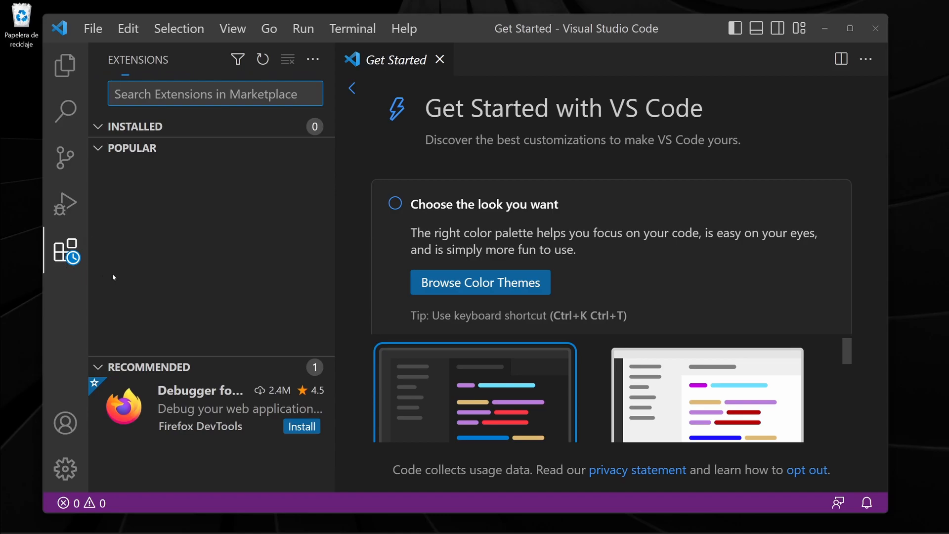
text(spa)
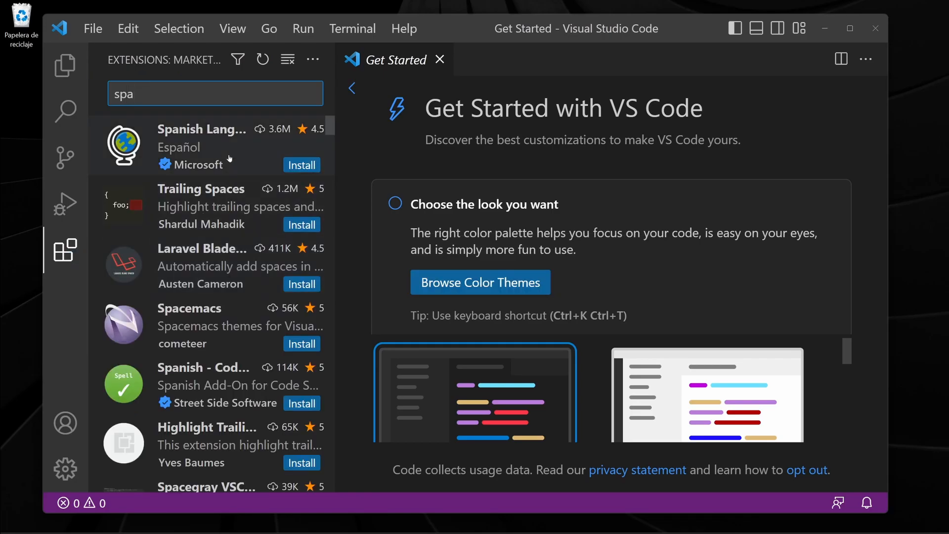
click(181, 143)
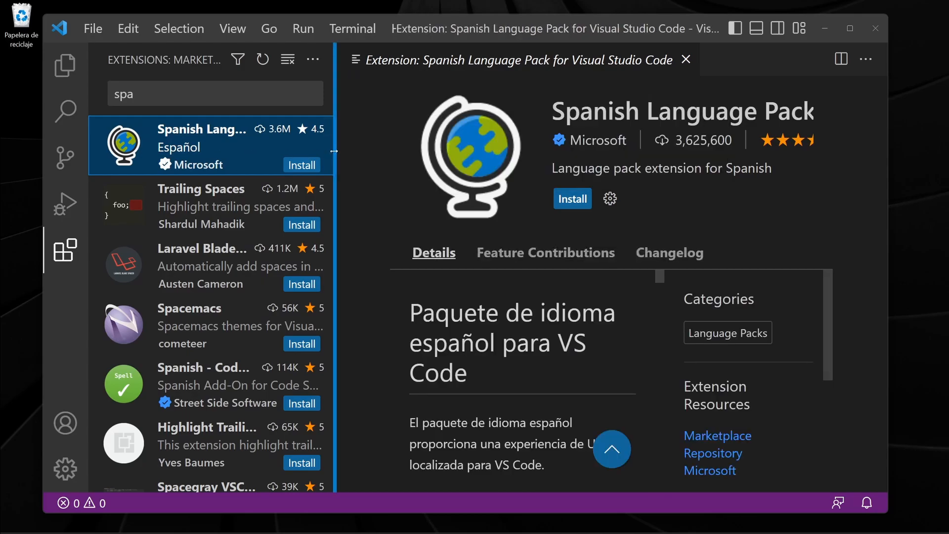
drag(409, 149, 352, 149)
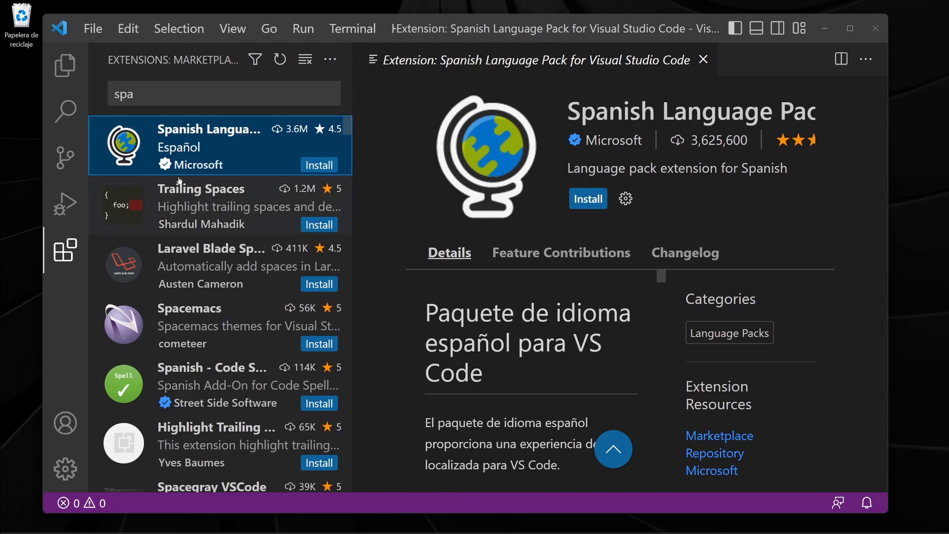
click(592, 201)
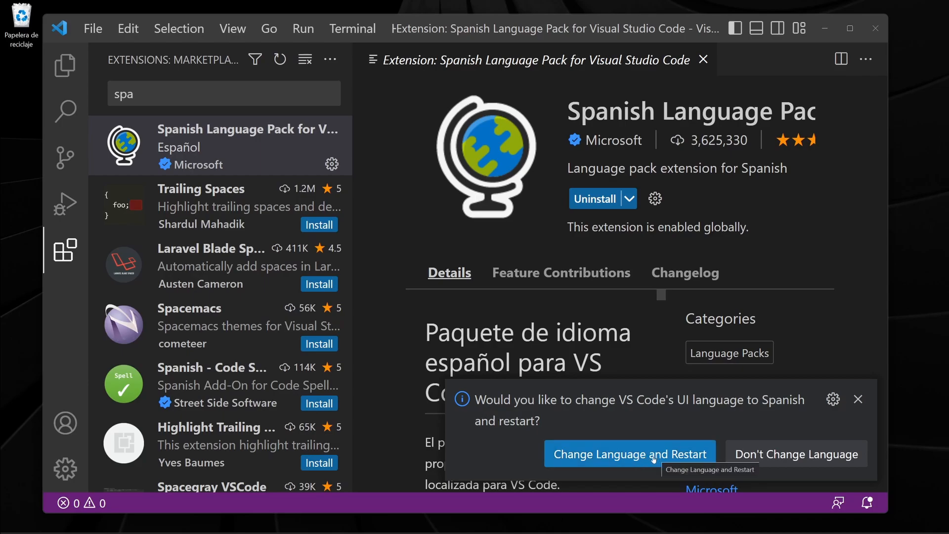
click(600, 458)
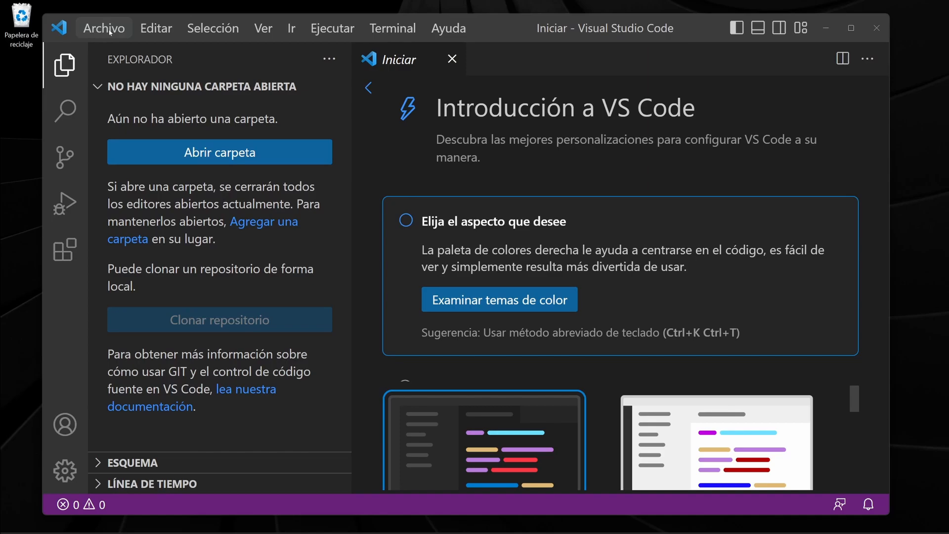
Start opening a folder from the Explorer view and browse to the local disk C: in Este equipo.
click(64, 65)
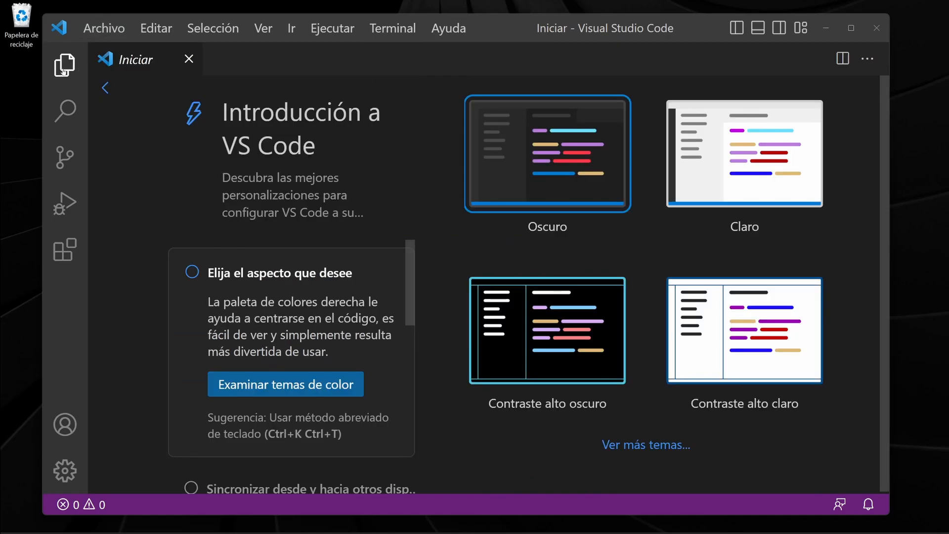
click(64, 65)
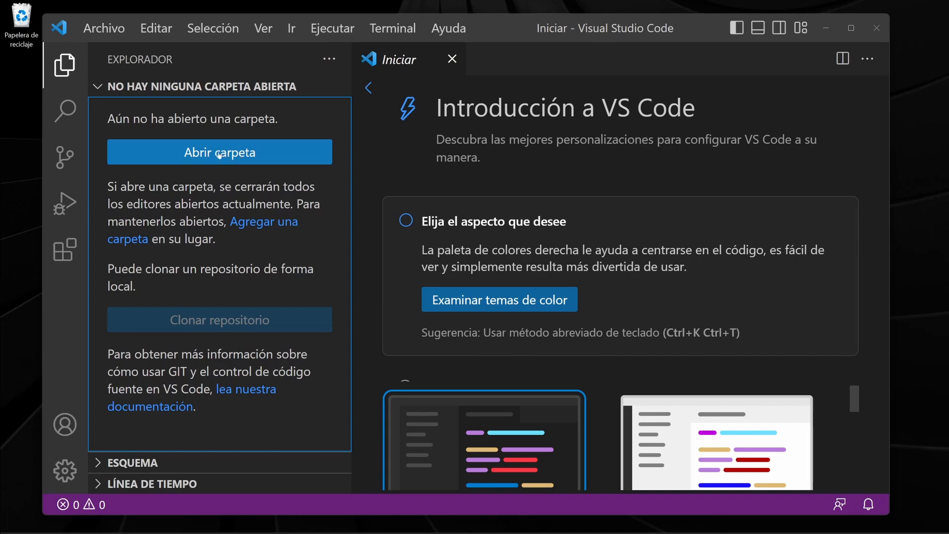
click(191, 155)
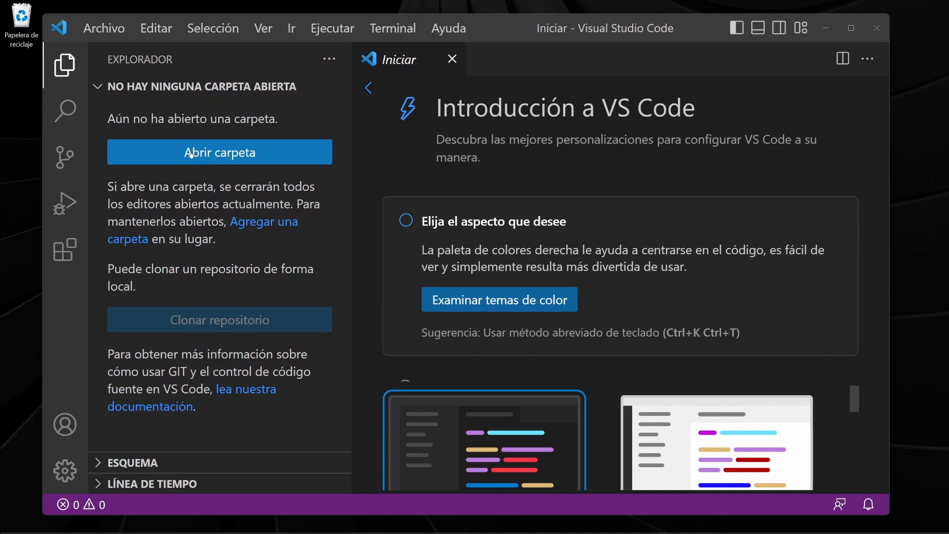
drag(172, 22, 277, 88)
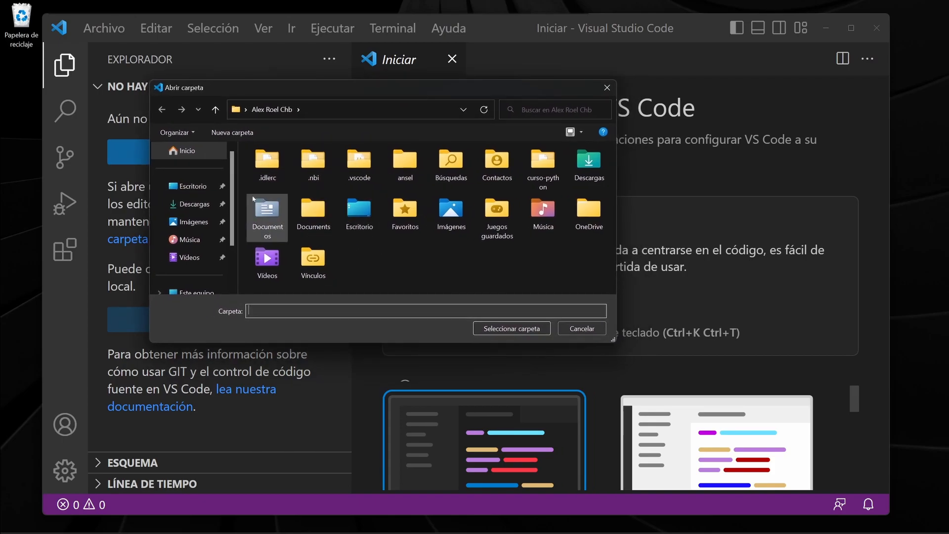
scroll(229, 210, down, 1)
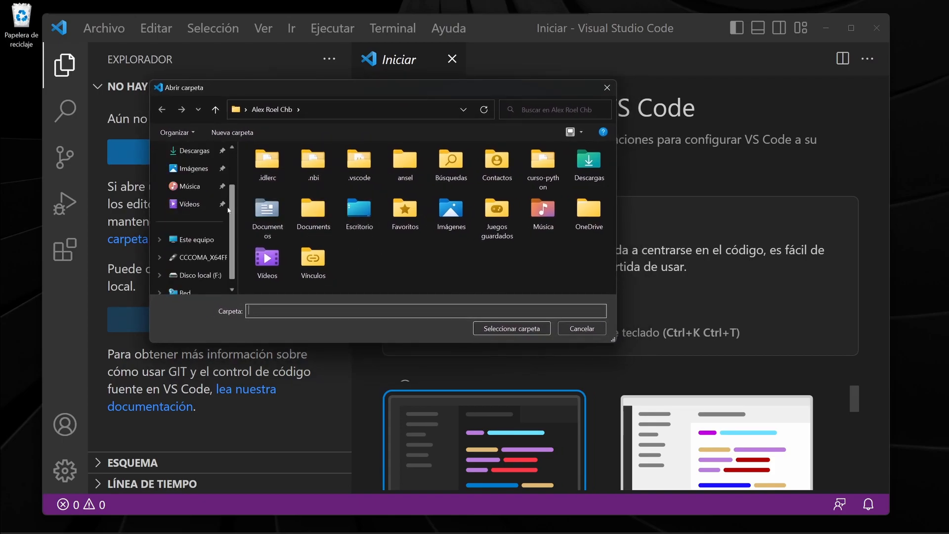
click(197, 239)
double_click(306, 174)
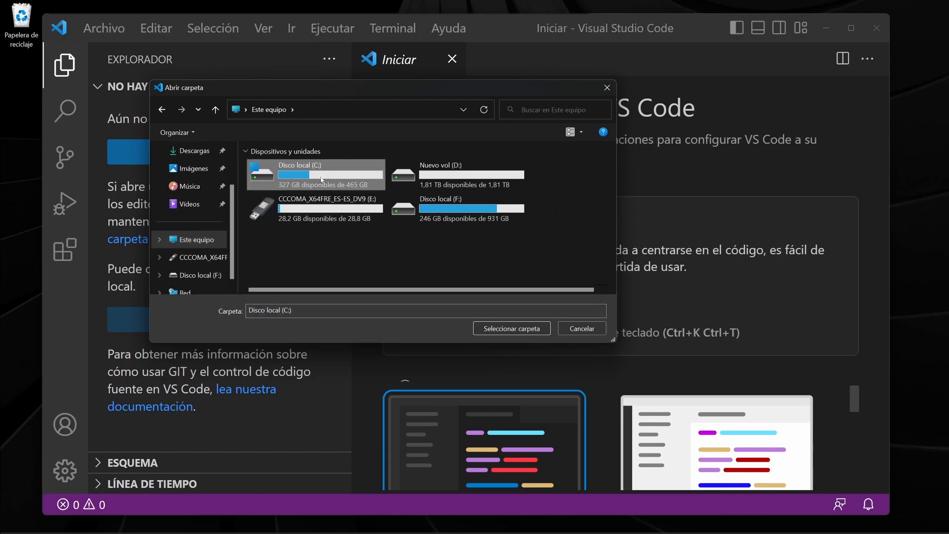
Create a folder named miweb on drive C:, open it as the workspace, and trust its authors.
click(232, 132)
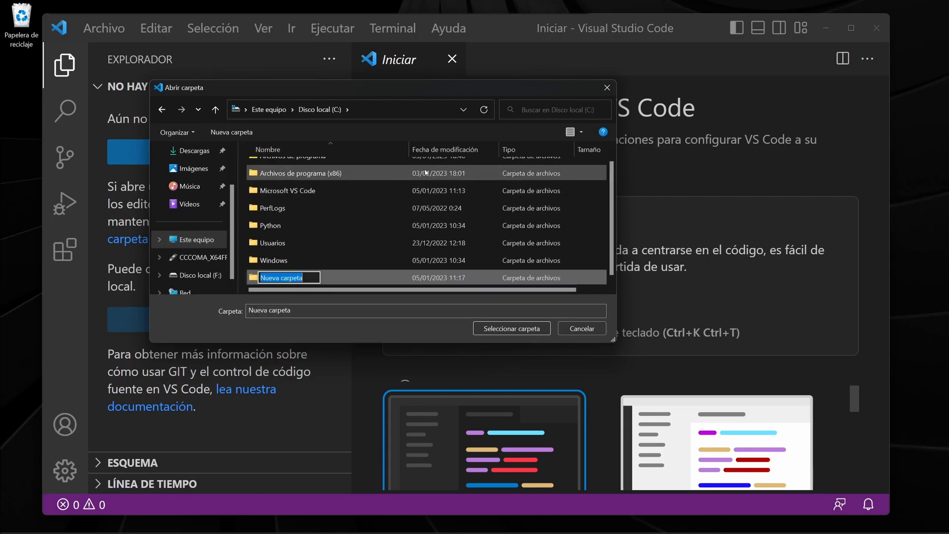
text(miweb)
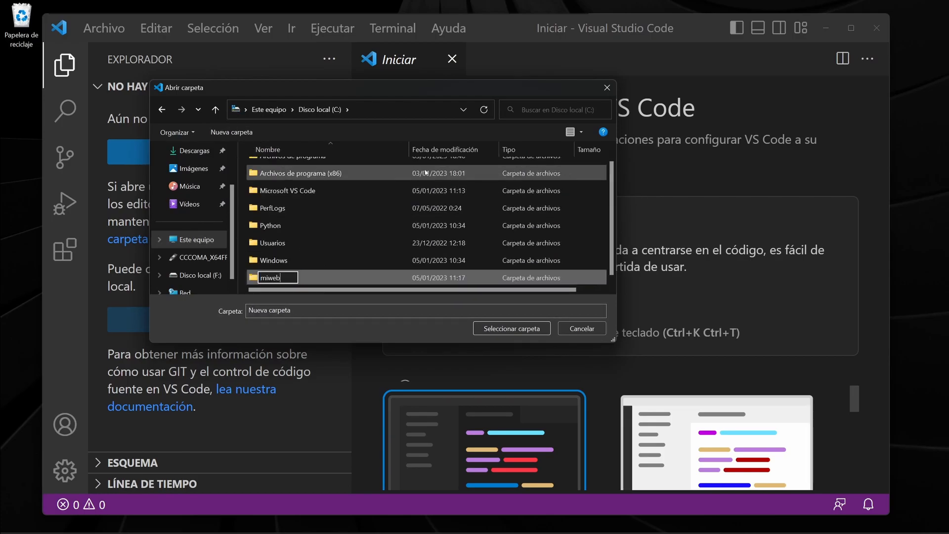
key(Return)
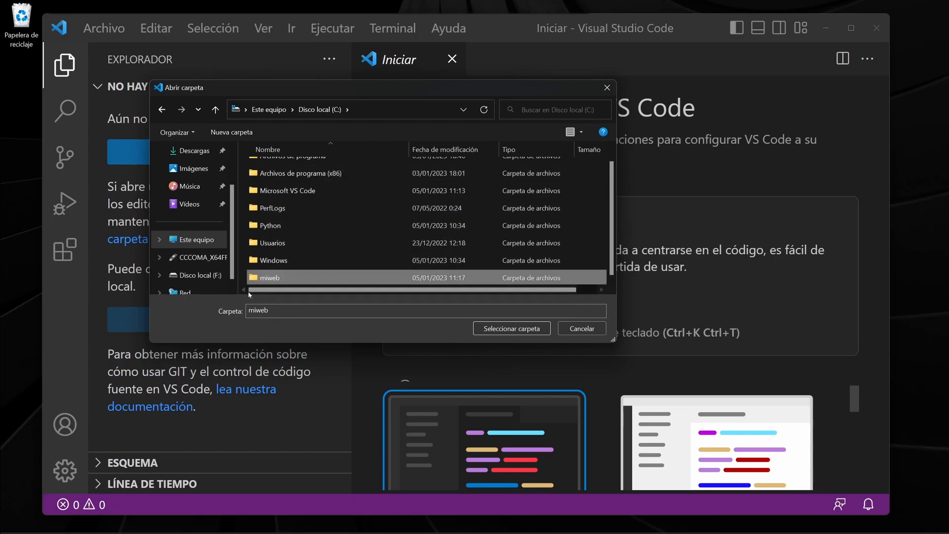
click(522, 333)
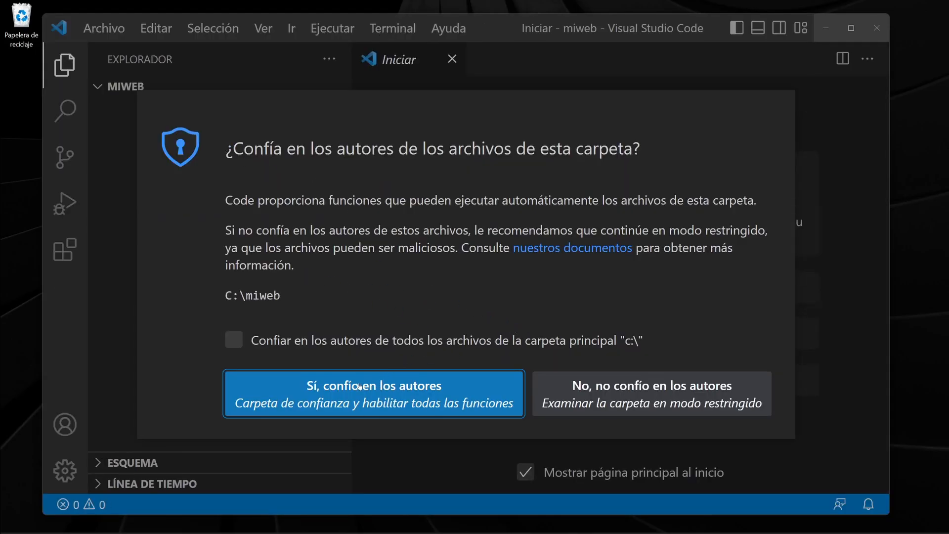
click(376, 396)
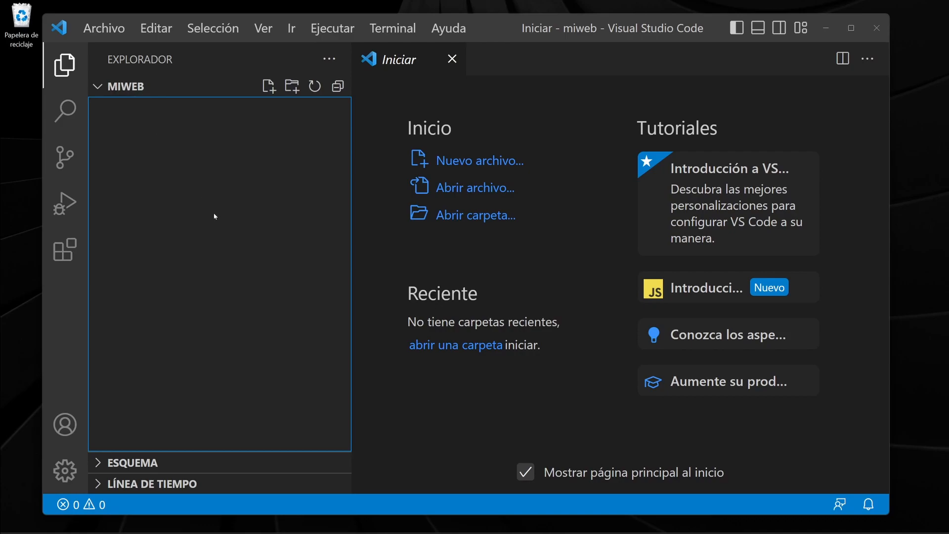
Narrow the Explorer side bar slightly and create a new file named index.html in the miweb folder.
drag(351, 185, 326, 185)
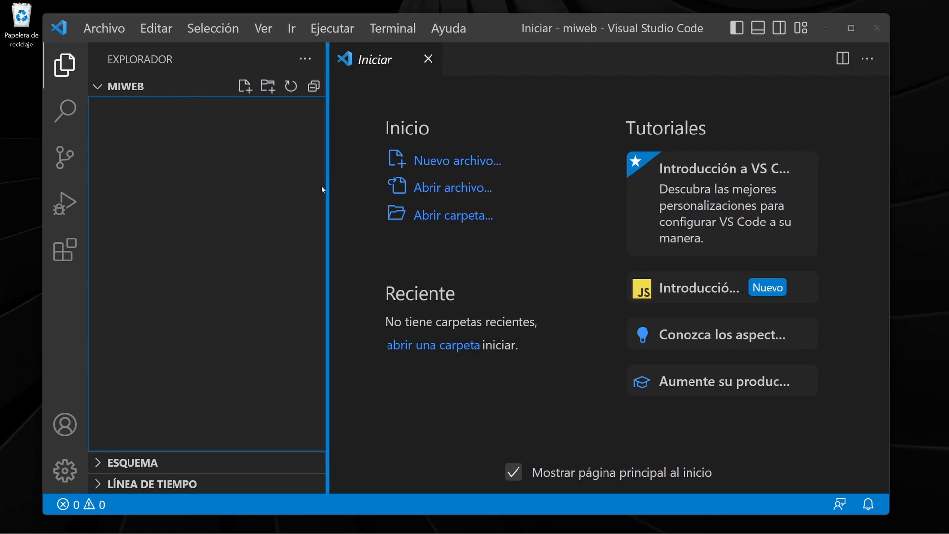
click(243, 87)
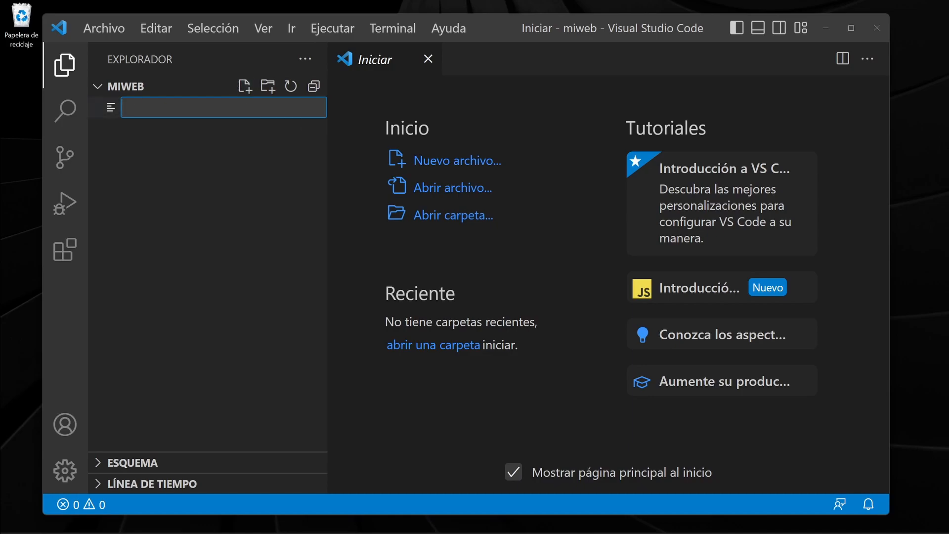
text(index.html)
key(Return)
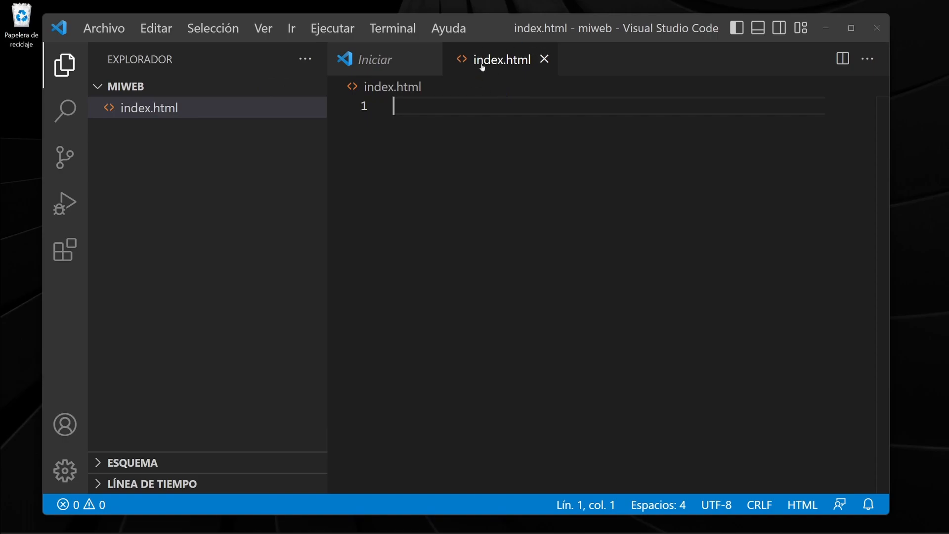
Close the Iniciar page and insert the html:5 Emmet boilerplate into index.html.
click(430, 59)
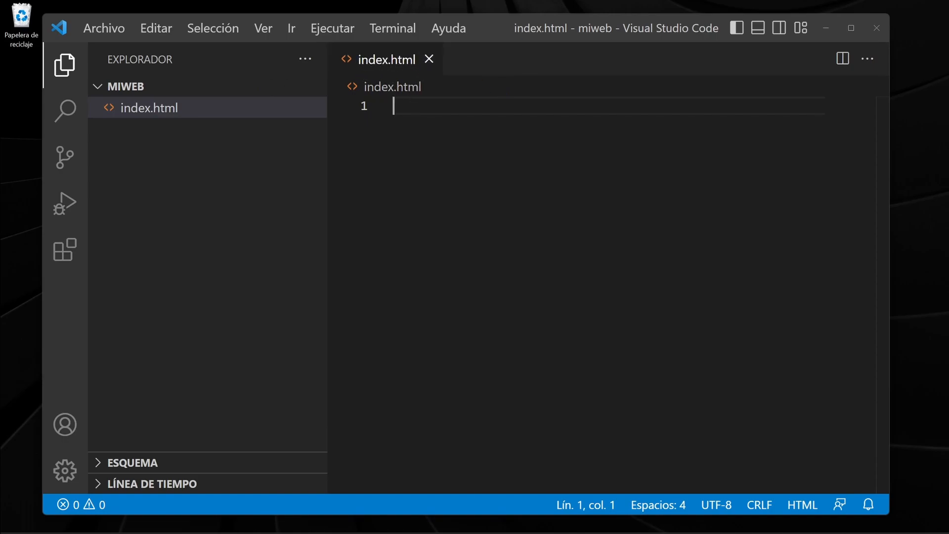
text(html)
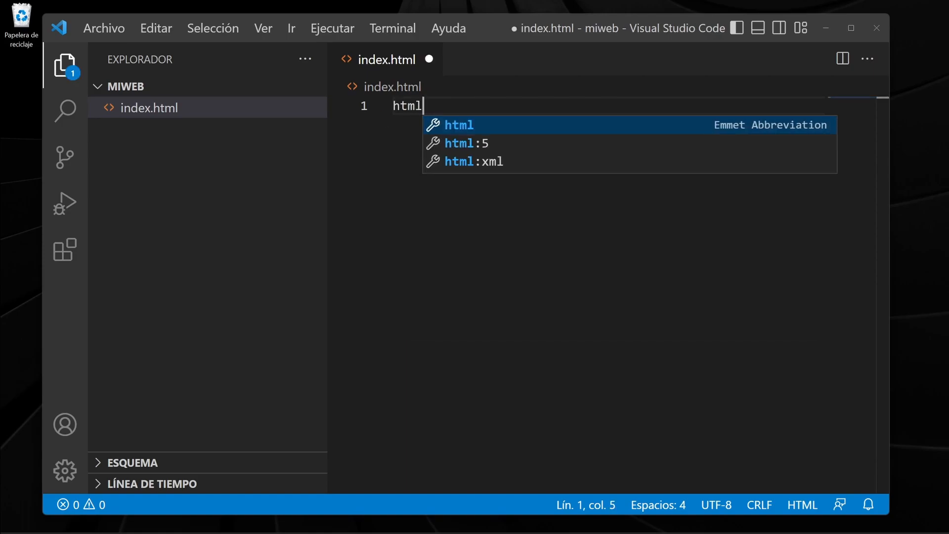
click(495, 145)
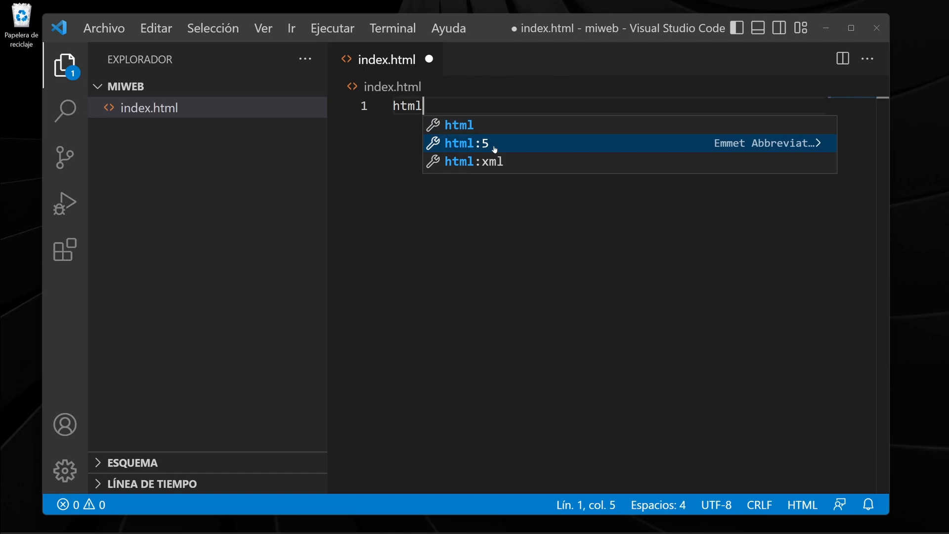
Add an h1 heading reading "Hola Mundo" inside the body on line 10 and save index.html.
click(437, 252)
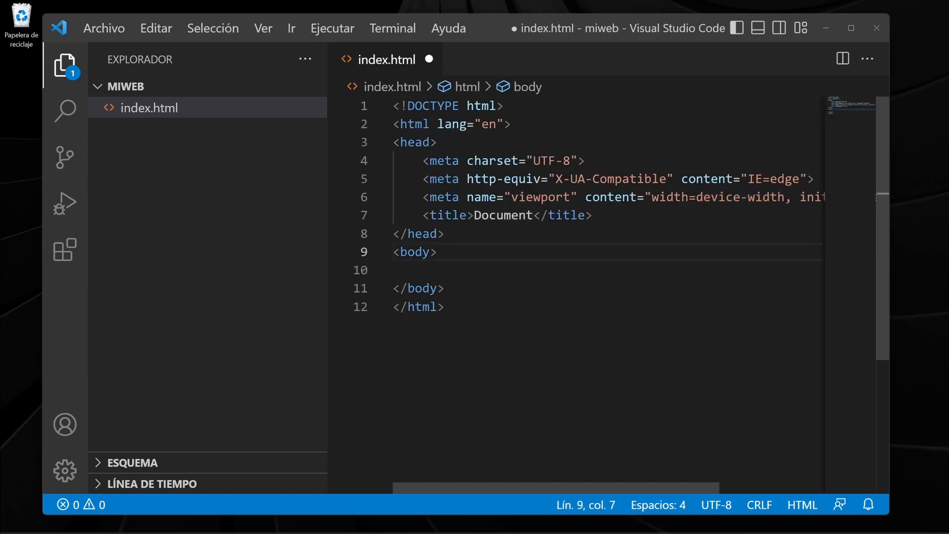
click(423, 271)
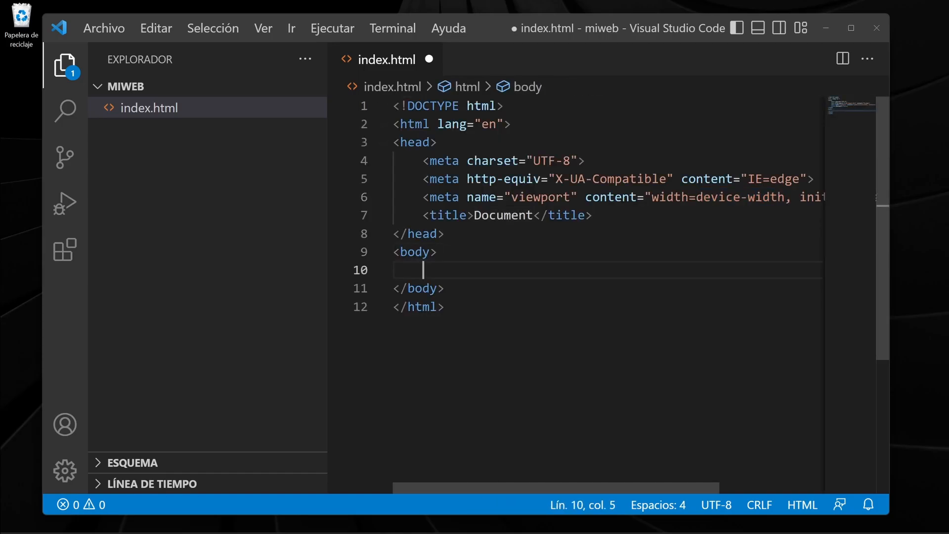
text(h2)
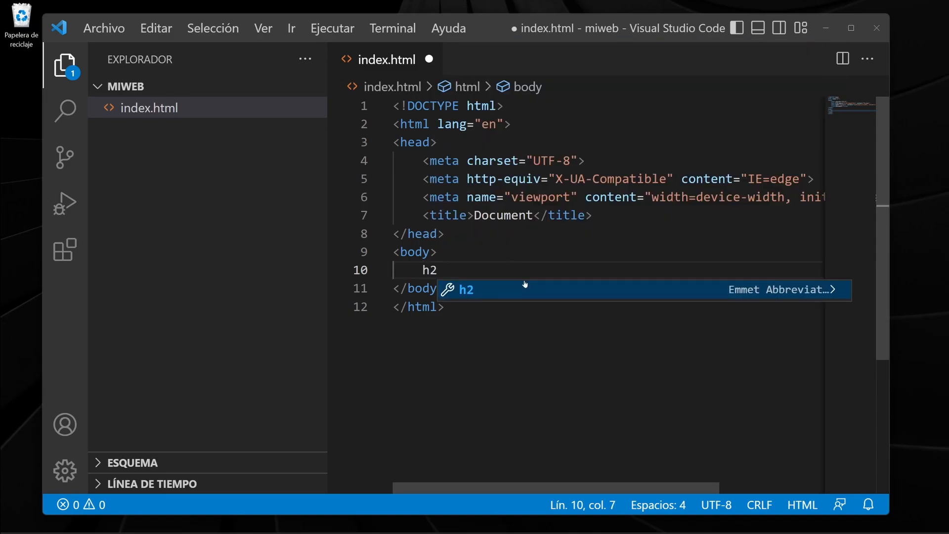
key(BackSpace)
text(1)
key(Tab)
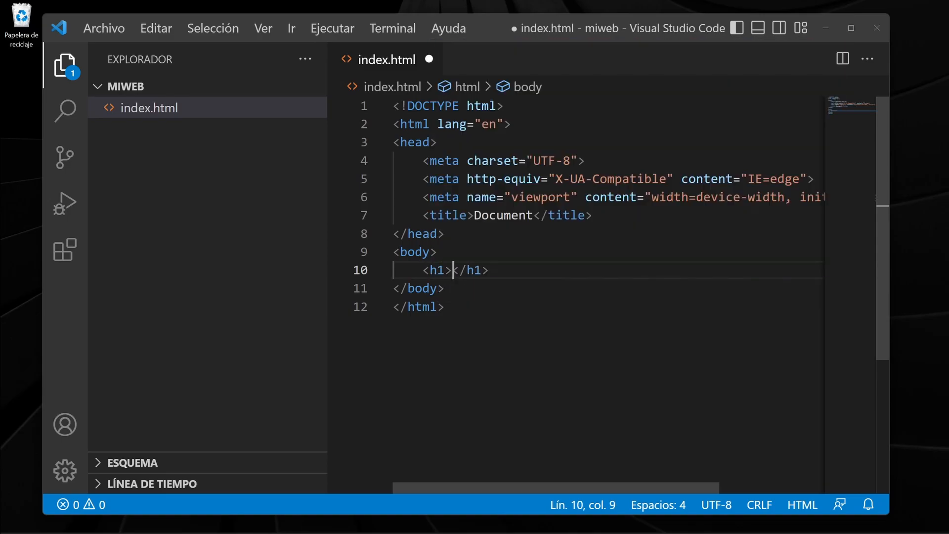
text(Hola Mundo)
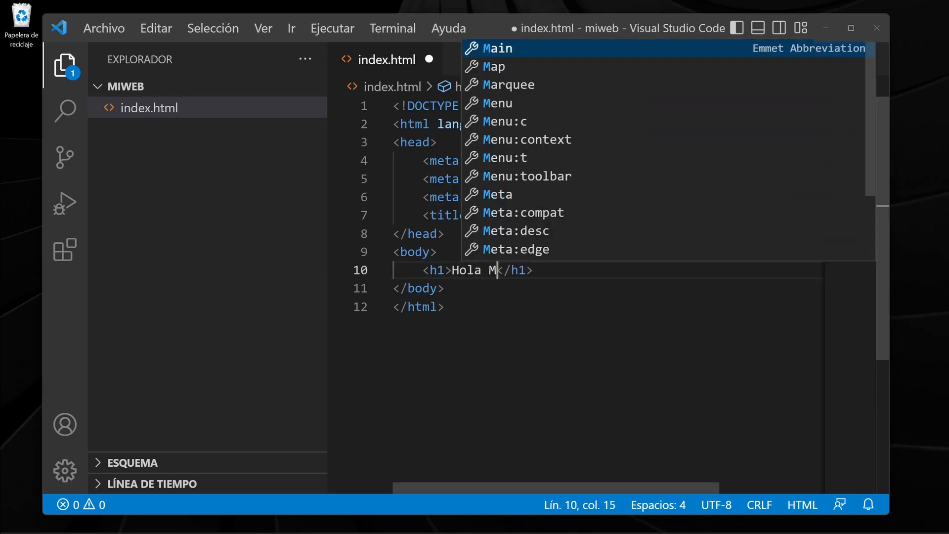
key(ctrl+s)
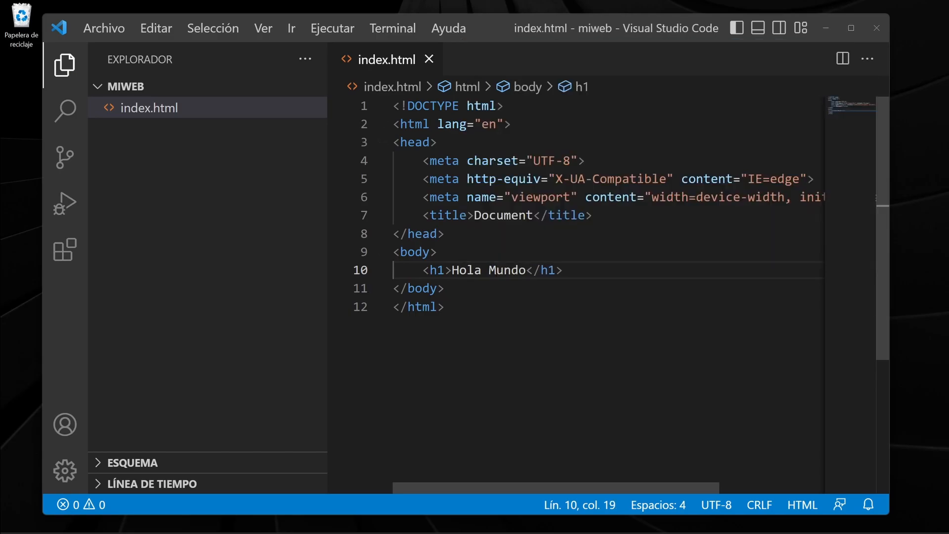
drag(447, 307, 393, 106)
click(445, 307)
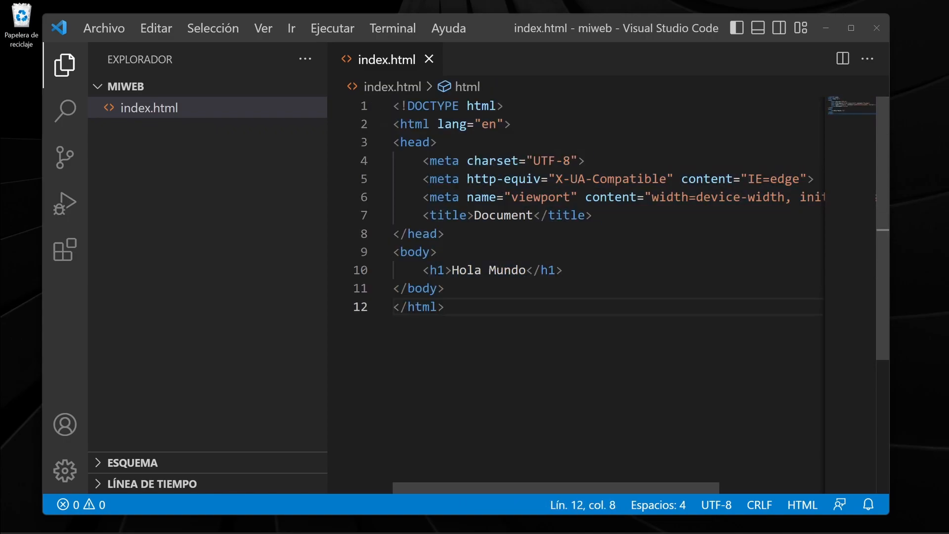
Switch to the Windows File Explorer and browse to the miweb folder on drive C:.
mouse_move(463, 532)
click(438, 520)
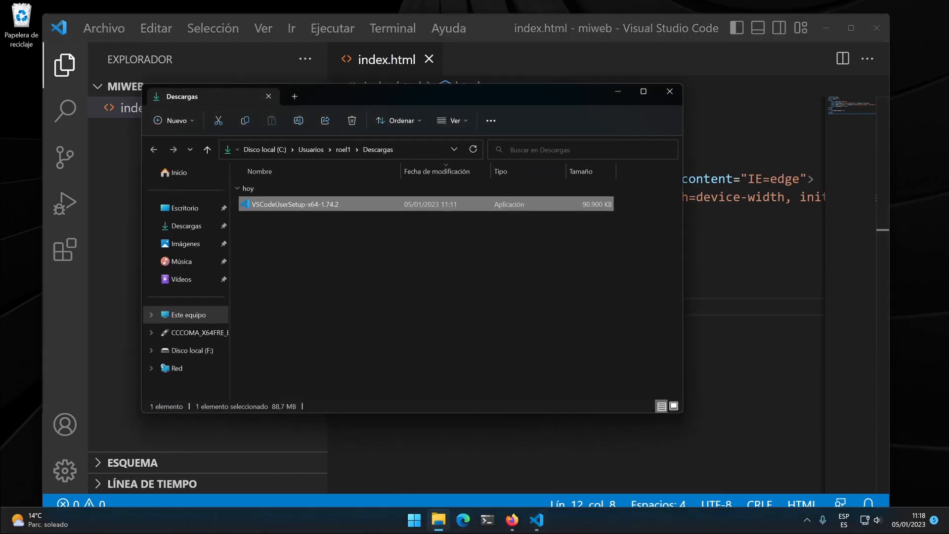
click(180, 316)
double_click(292, 198)
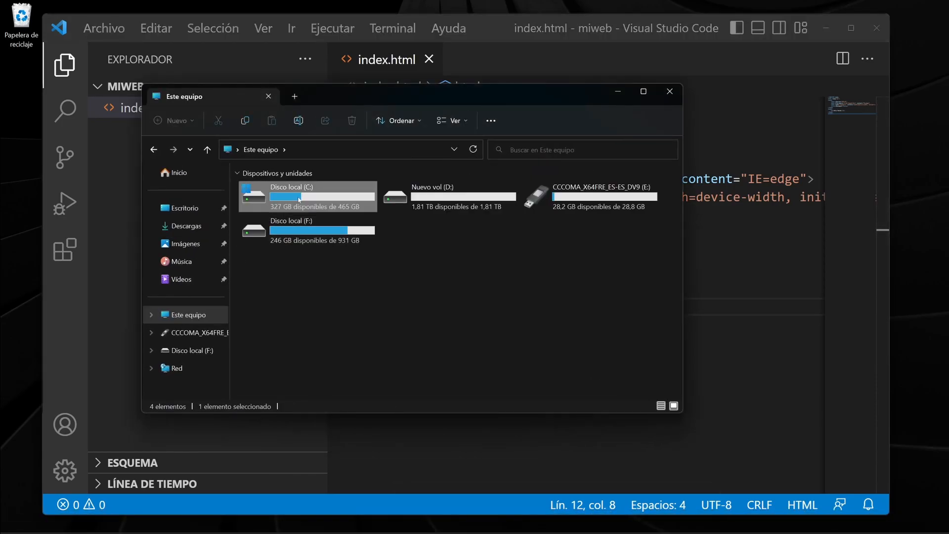
double_click(266, 243)
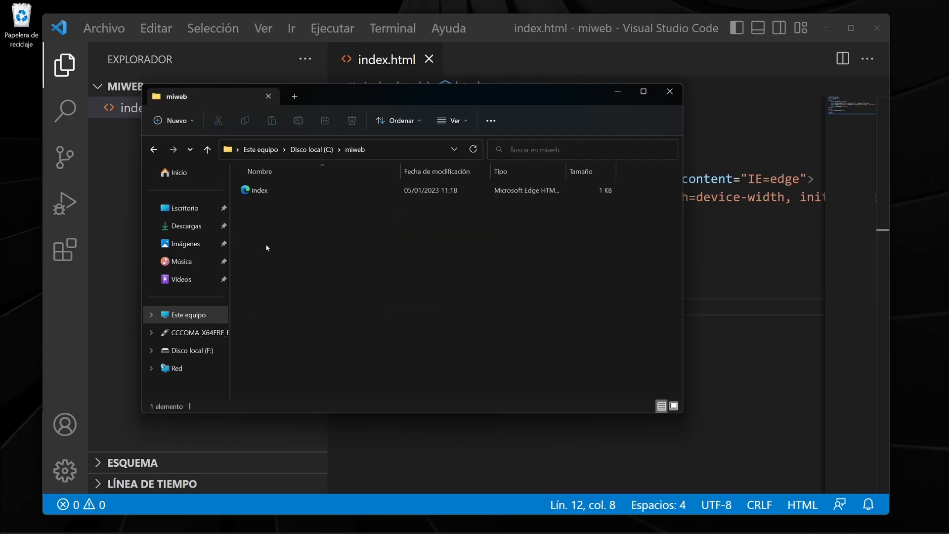
Open the index file with Firefox just this once and highlight the "Hola Mundo" heading on the page.
right_click(261, 190)
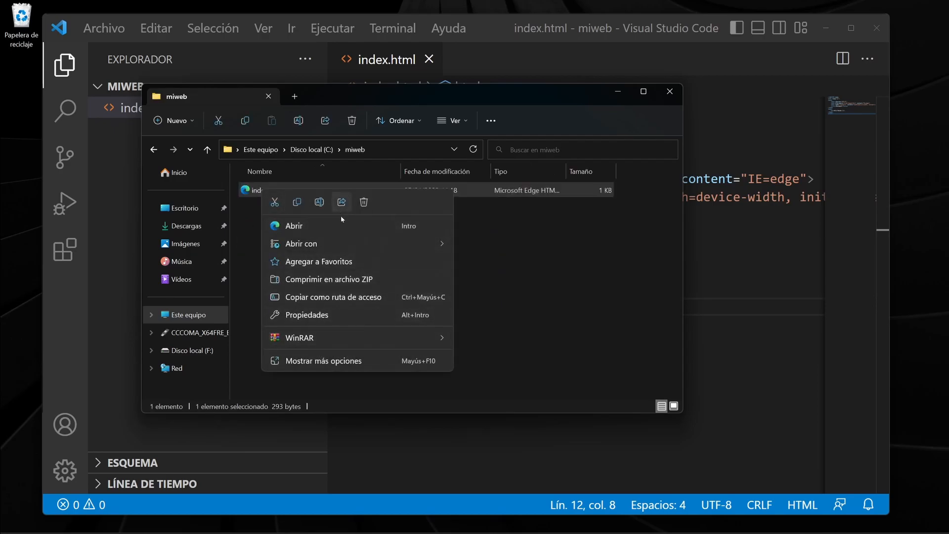
mouse_move(440, 243)
click(495, 249)
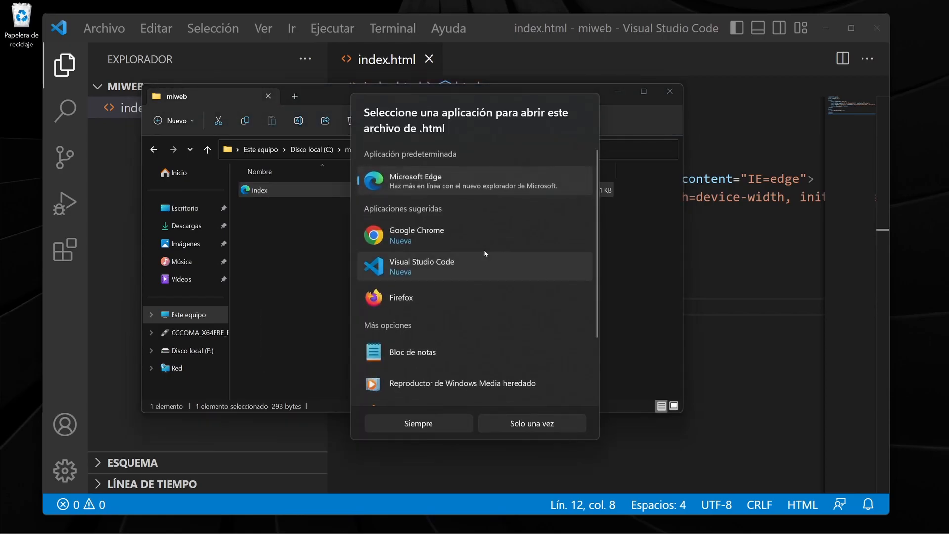
click(412, 294)
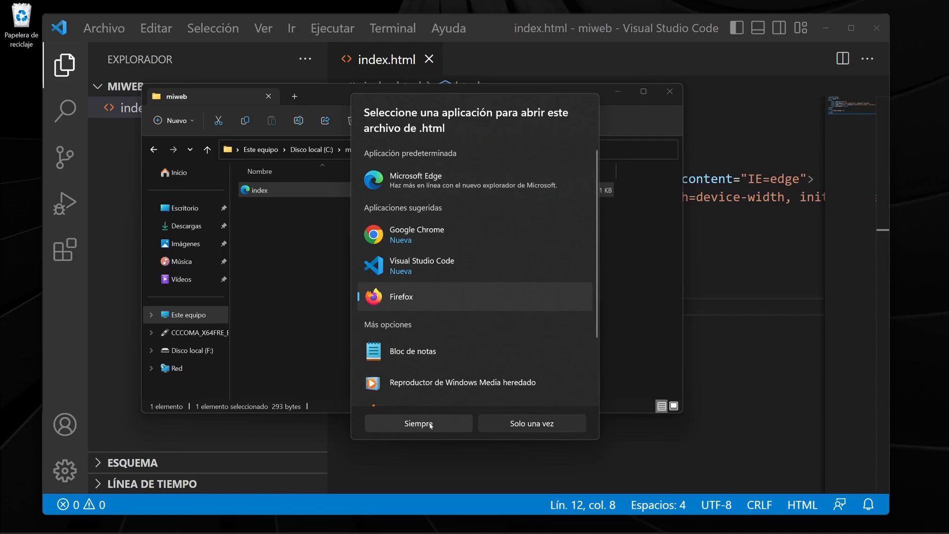
click(532, 423)
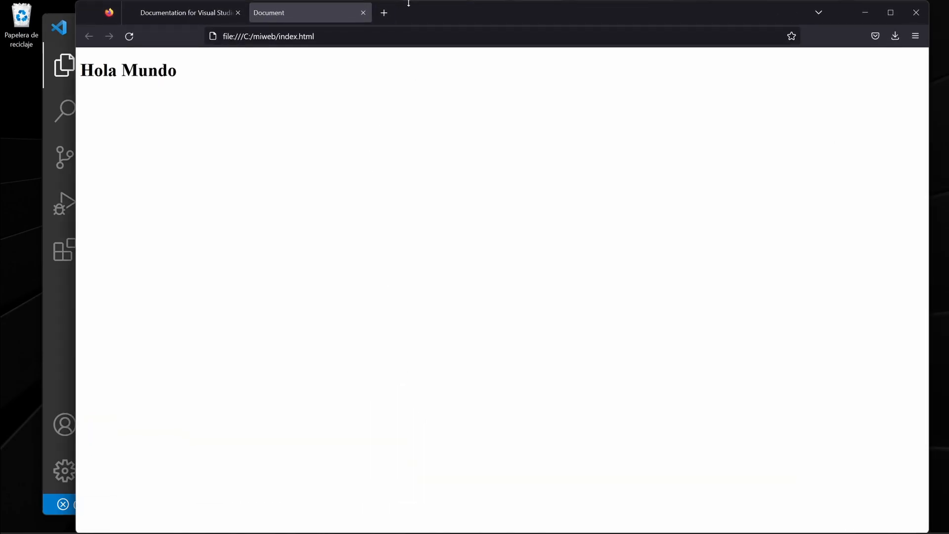
drag(189, 71, 74, 71)
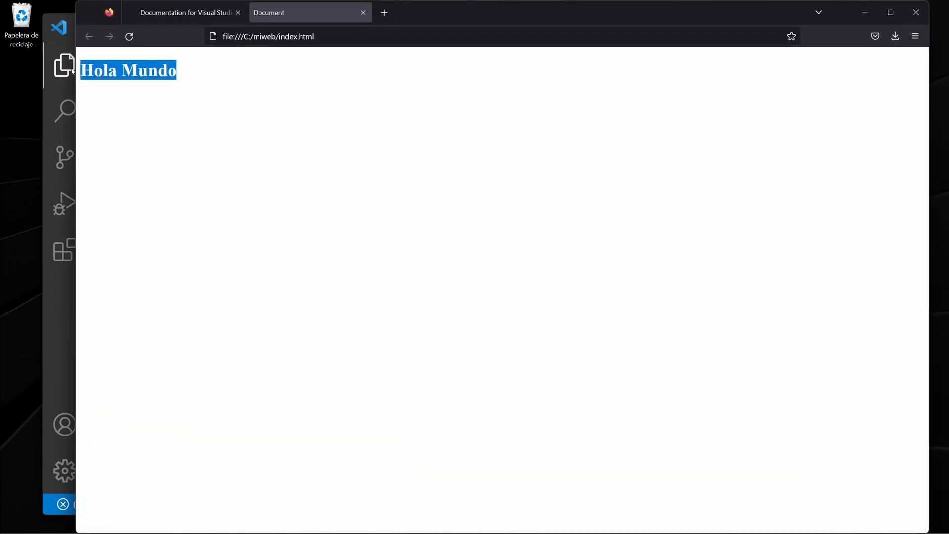
Switch to Visual Studio Code, search the extensions marketplace for "live" and install Live Server.
click(55, 317)
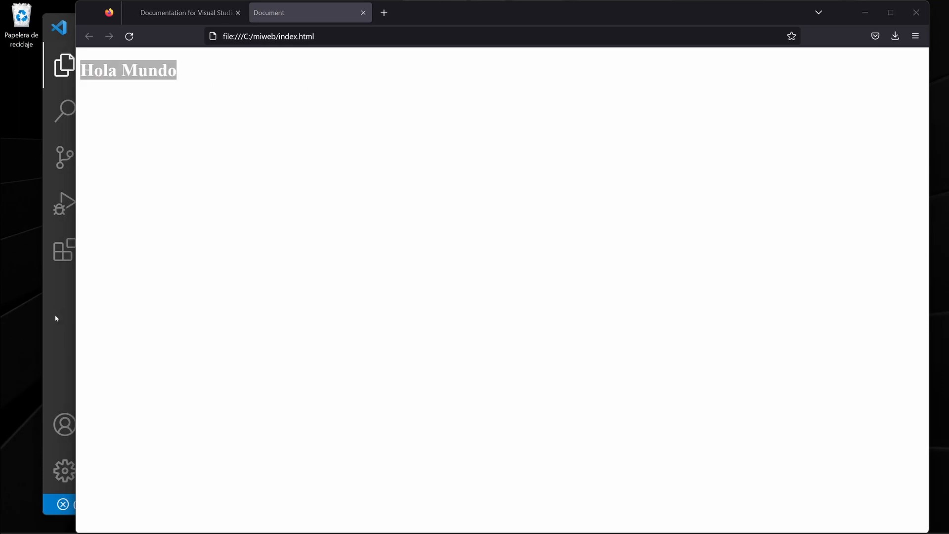
drag(447, 307, 392, 106)
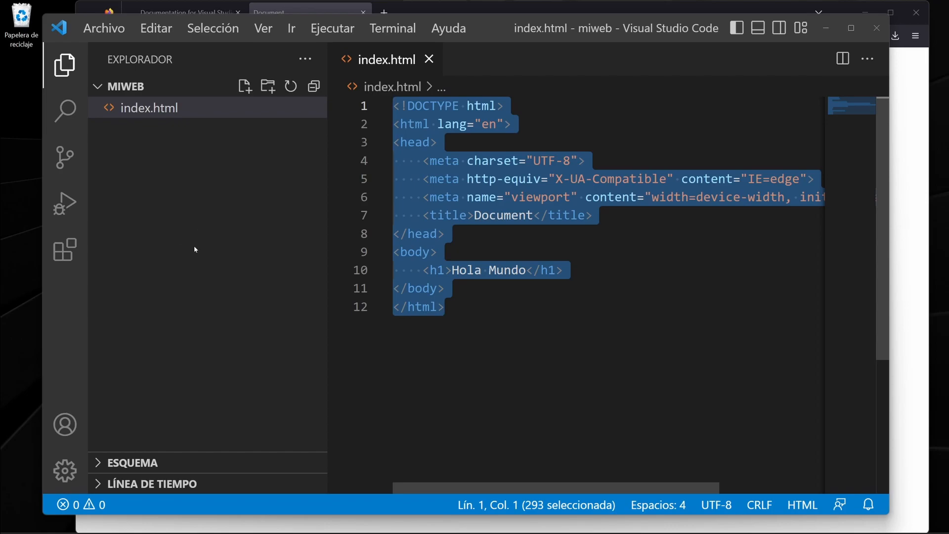
click(64, 250)
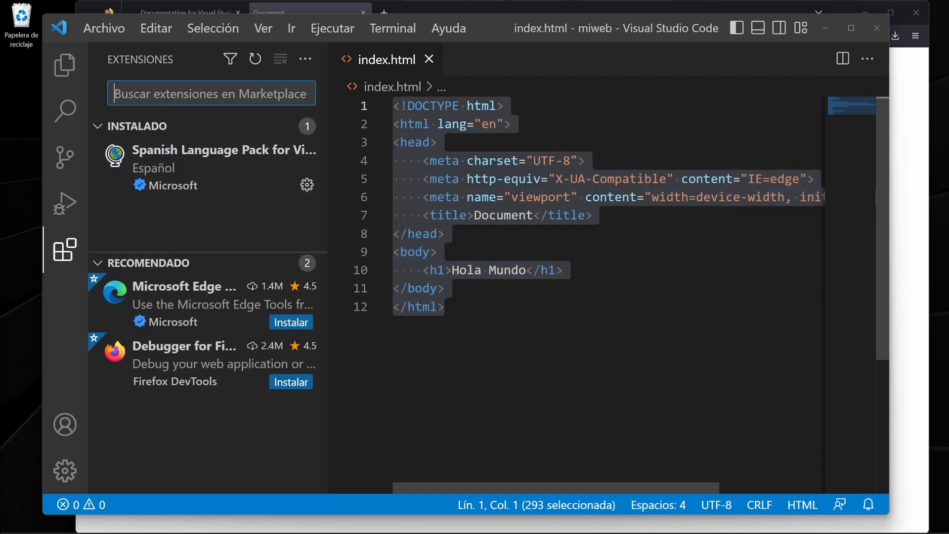
text(live)
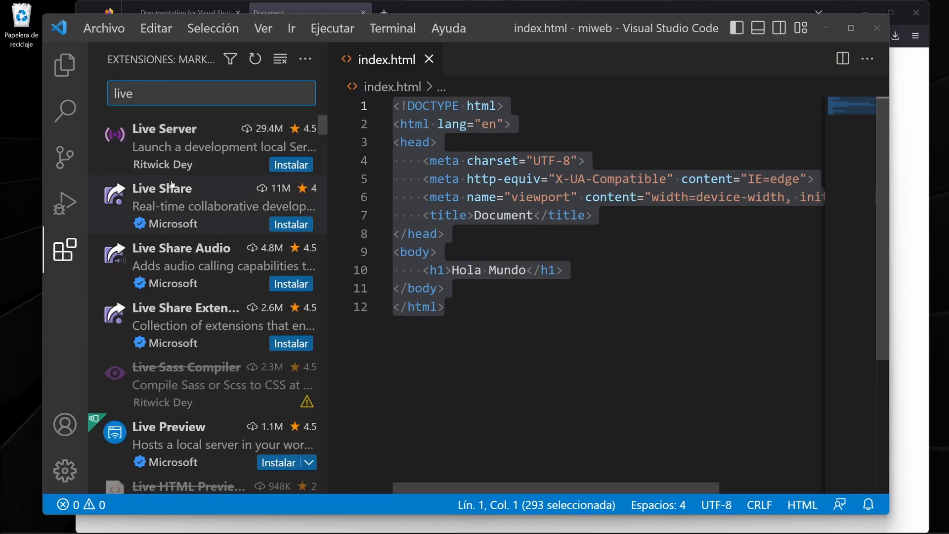
click(166, 143)
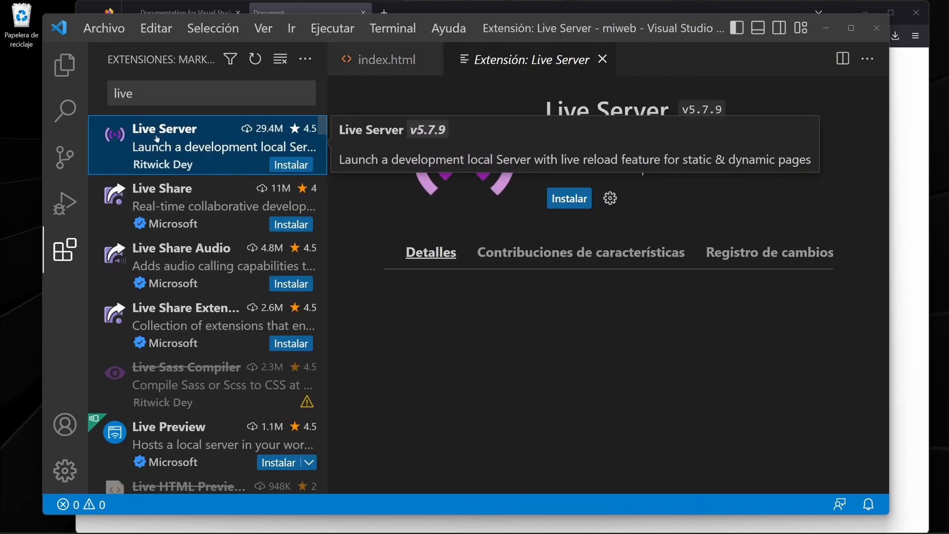
click(579, 199)
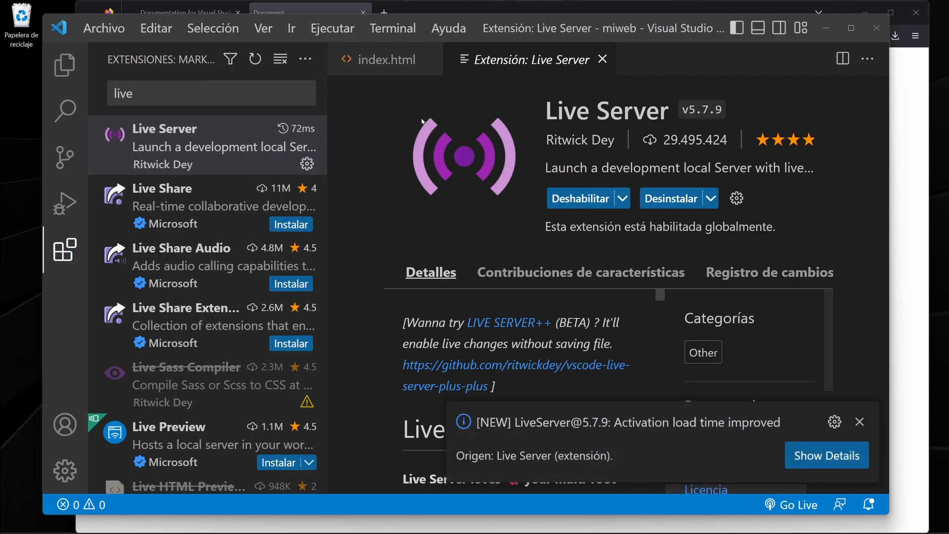
click(859, 422)
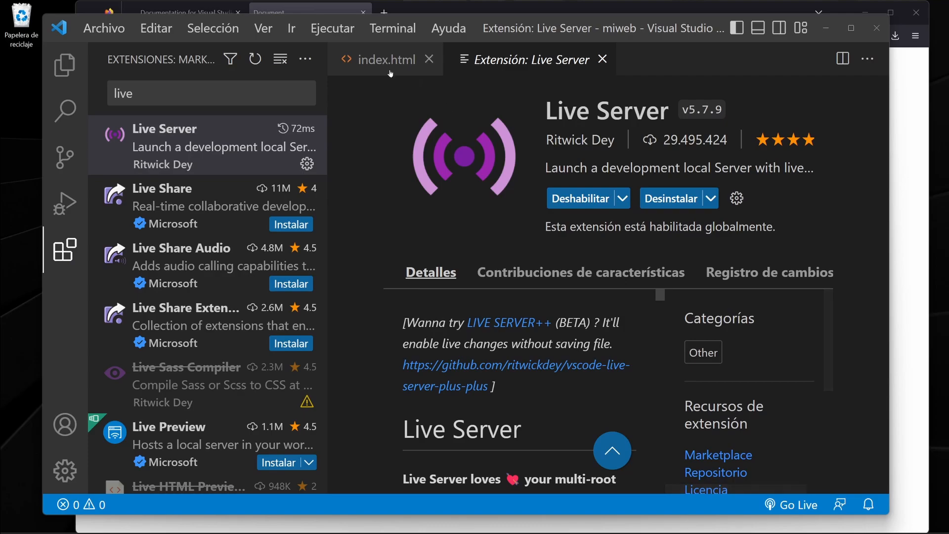
Return to index.html and open it from the miweb folder with Live Server.
click(363, 64)
click(444, 307)
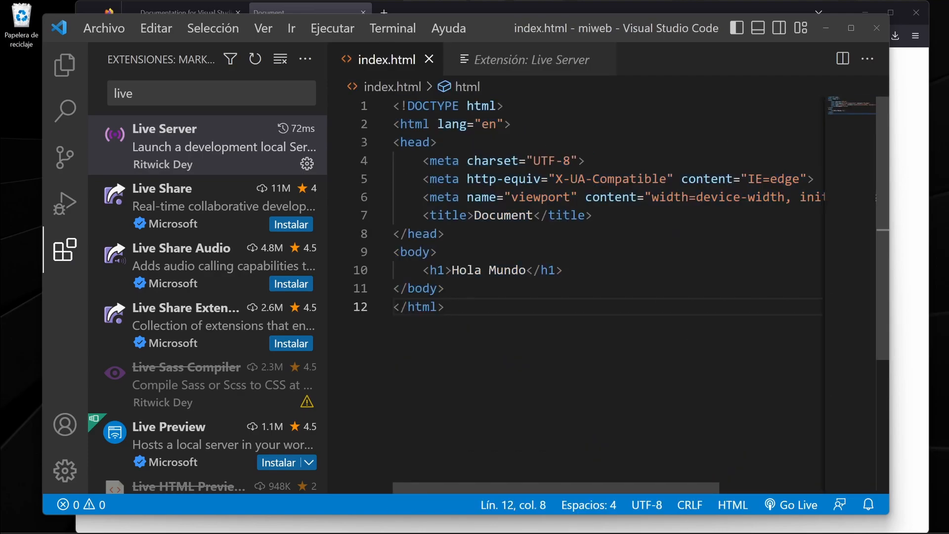
click(65, 65)
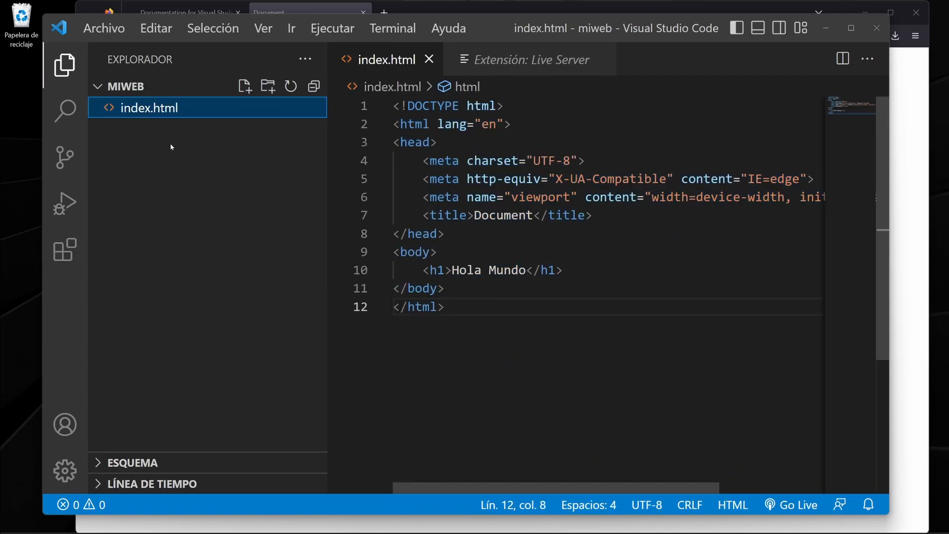
right_click(148, 108)
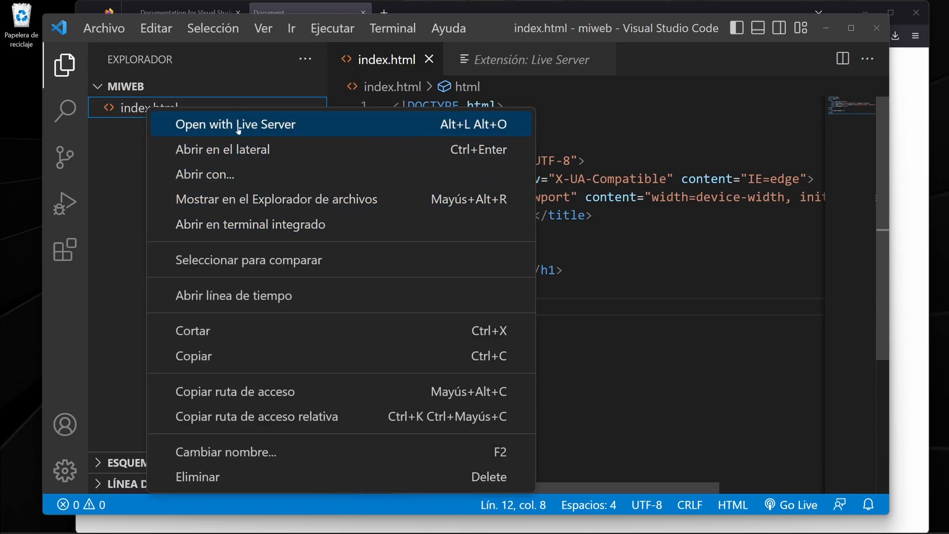
click(208, 124)
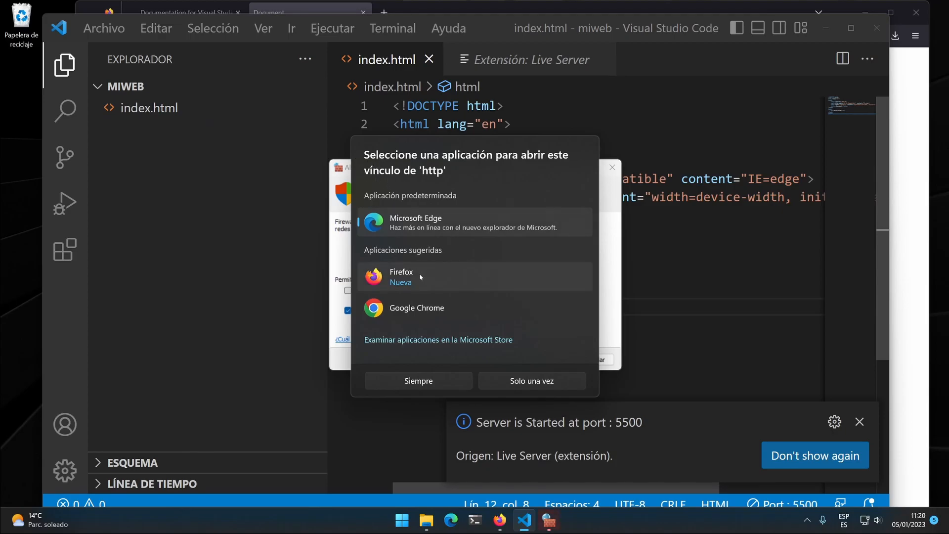
Choose Firefox to always open http links and allow Visual Studio Code access to public networks through the Windows firewall.
click(400, 279)
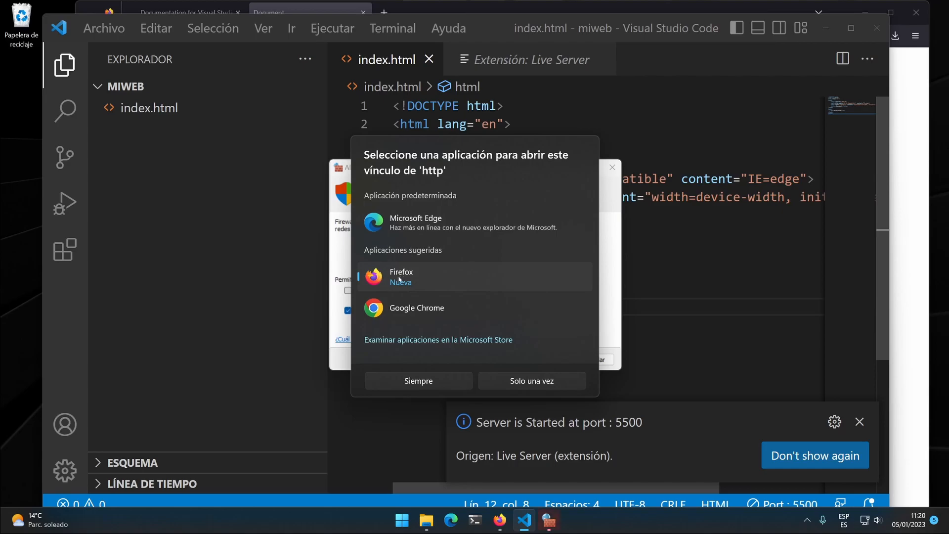
click(435, 381)
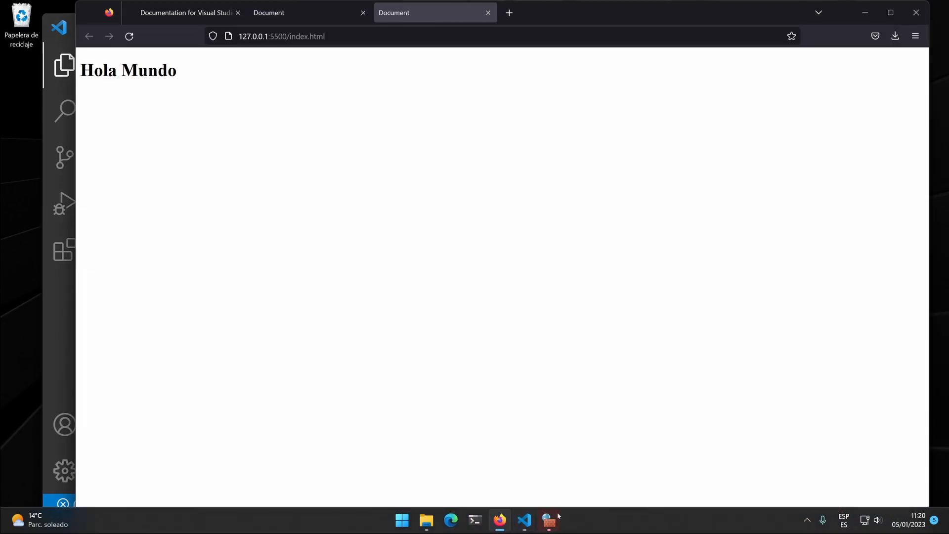
click(549, 519)
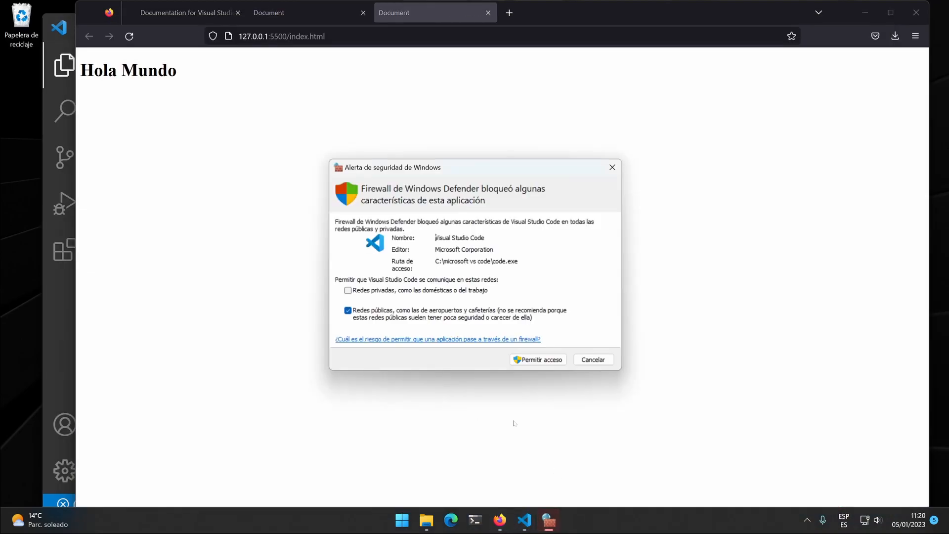
click(549, 362)
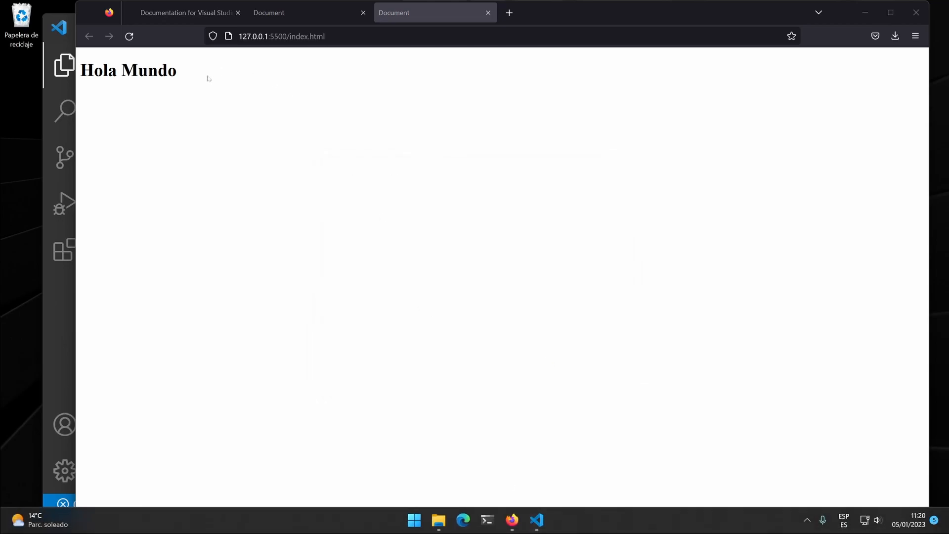
Compare the address of the local file page with that of the Live Server page in Firefox.
click(306, 13)
click(319, 72)
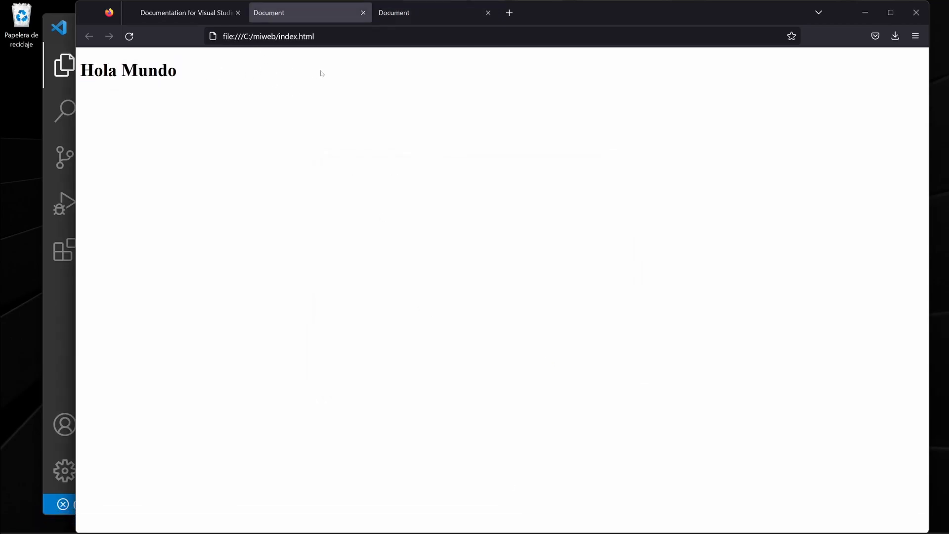
click(315, 36)
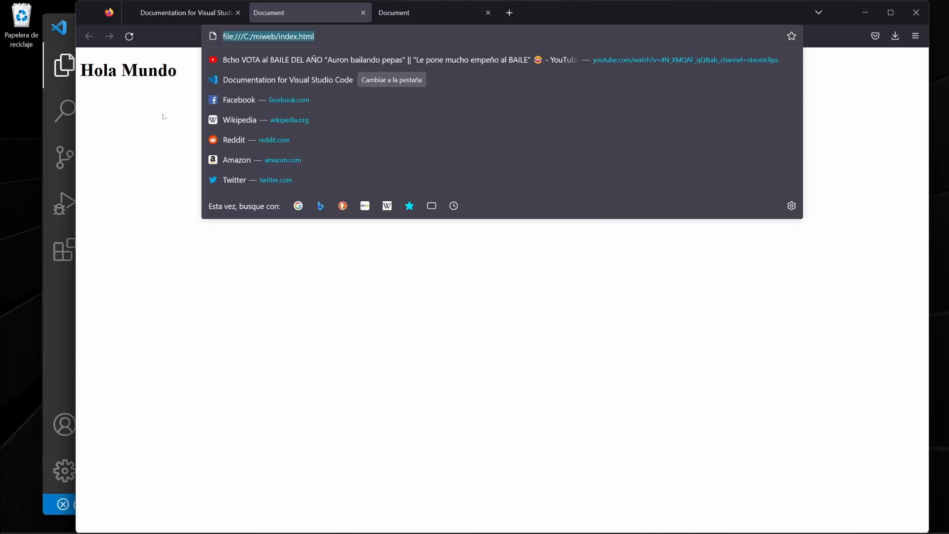
click(164, 114)
click(421, 16)
drag(328, 37, 236, 37)
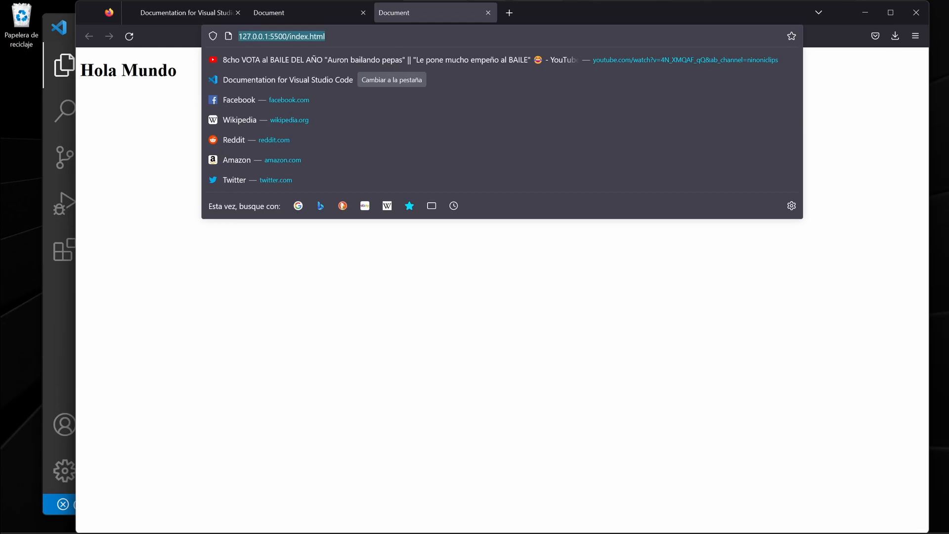
click(239, 36)
click(188, 148)
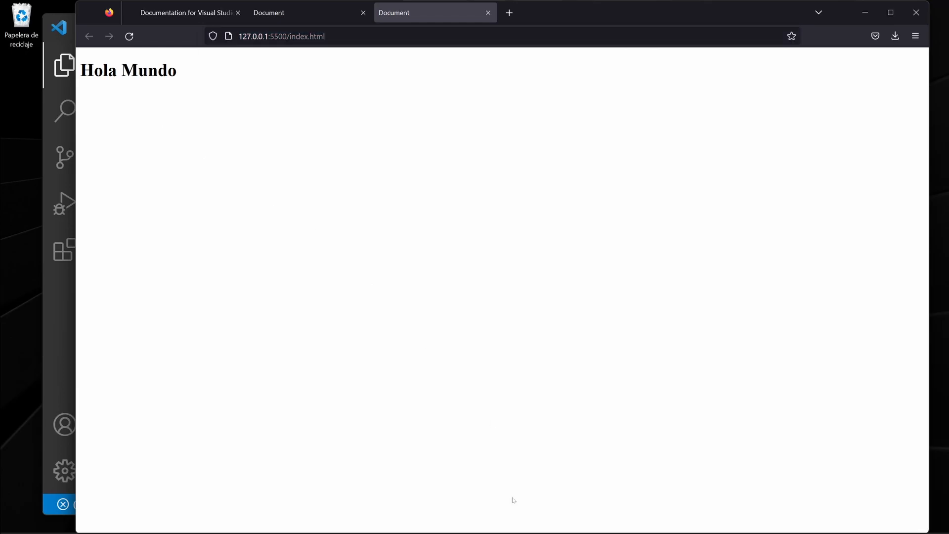
Switch to Visual Studio Code, add a p paragraph reading "Este es mi párrafo" on line 11 below the heading, and save index.html.
click(536, 518)
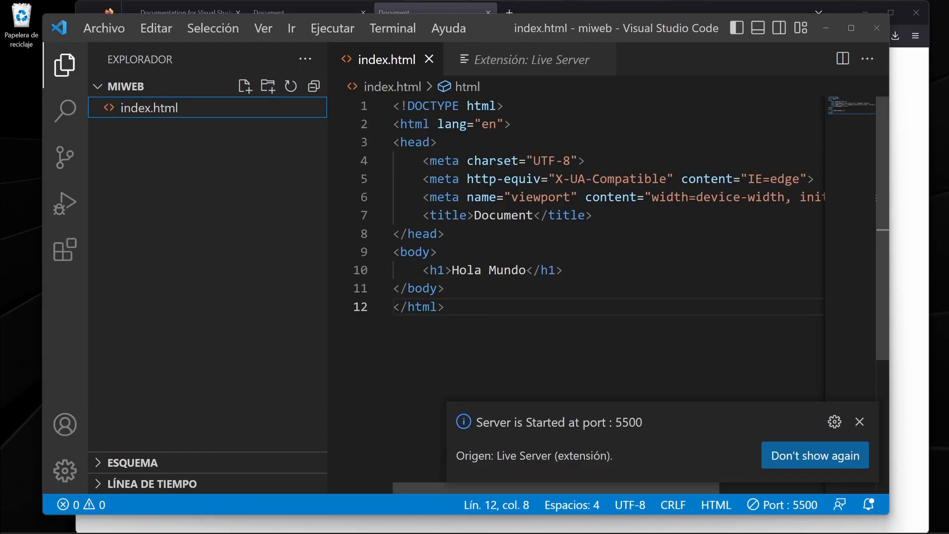
click(860, 421)
click(564, 271)
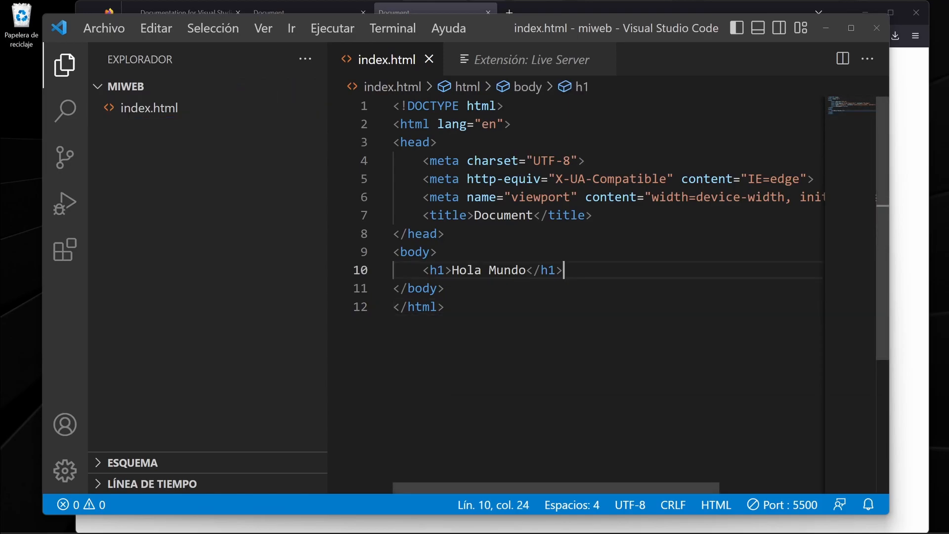
key(Return)
text(param name="" value="">)
key(Return)
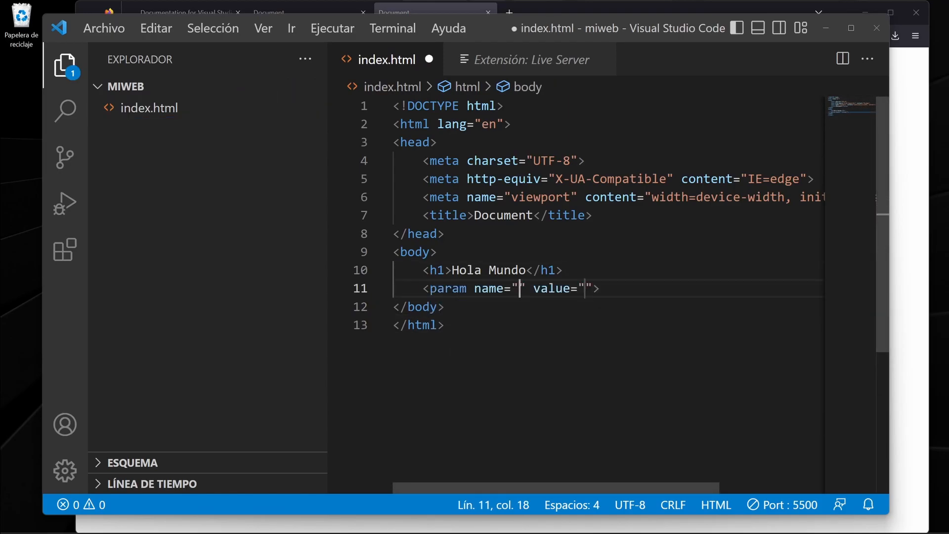
key(Tab)
key(ctrl+z)
key(Tab)
text(Este es m)
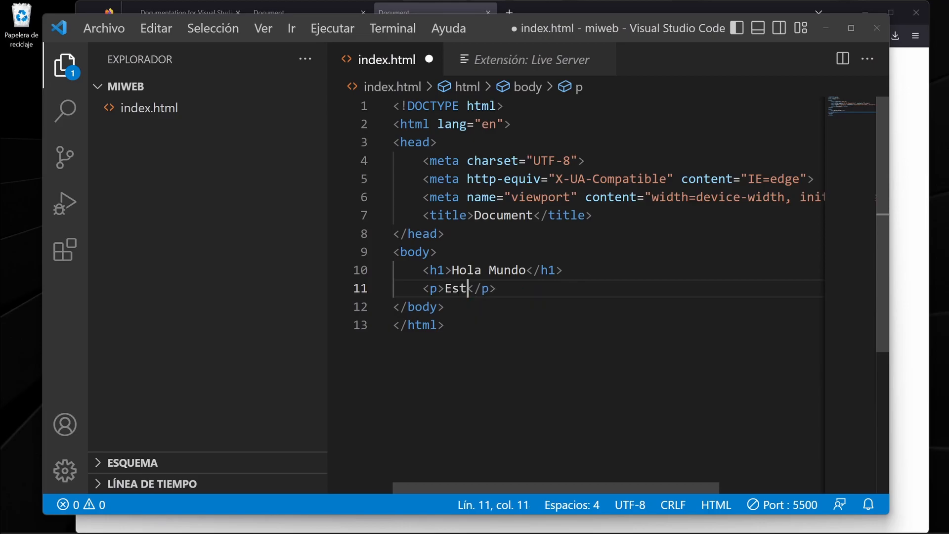
text(i párrafo)
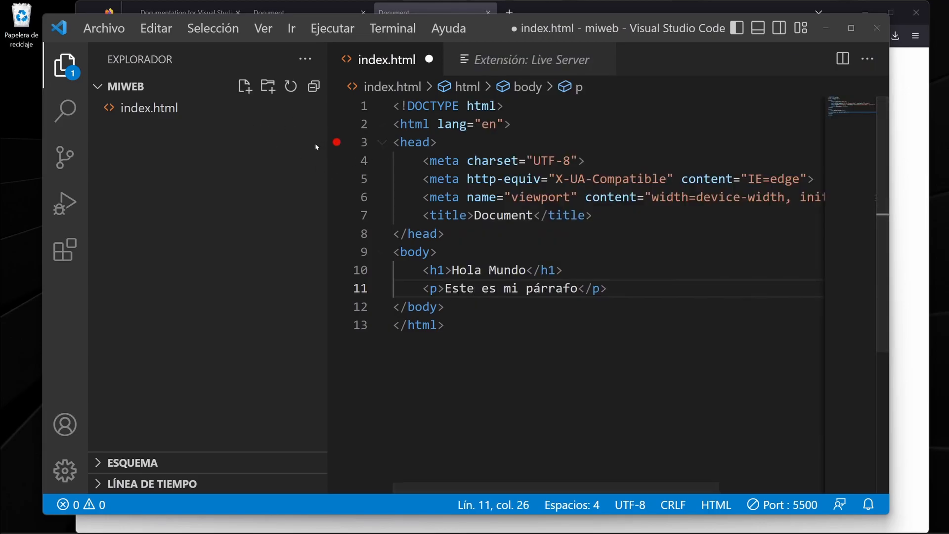
click(99, 30)
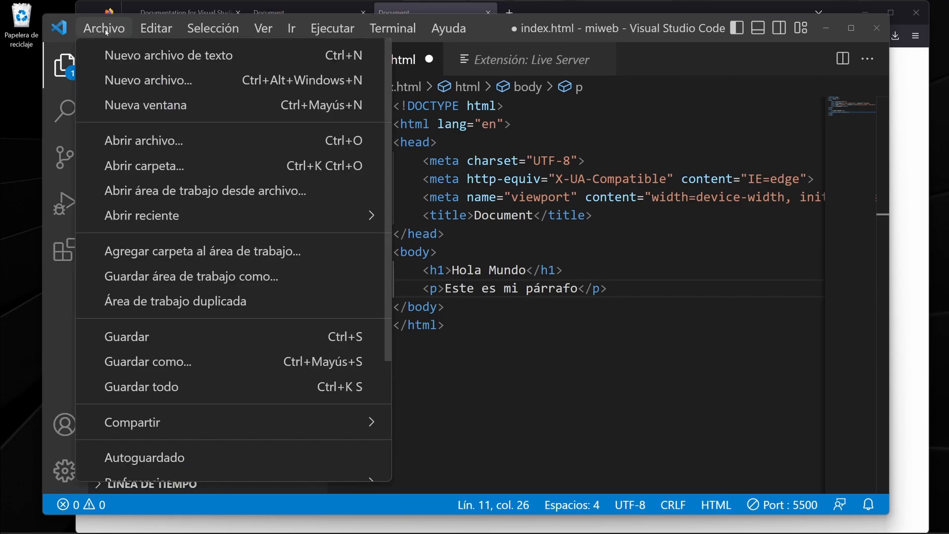
click(165, 339)
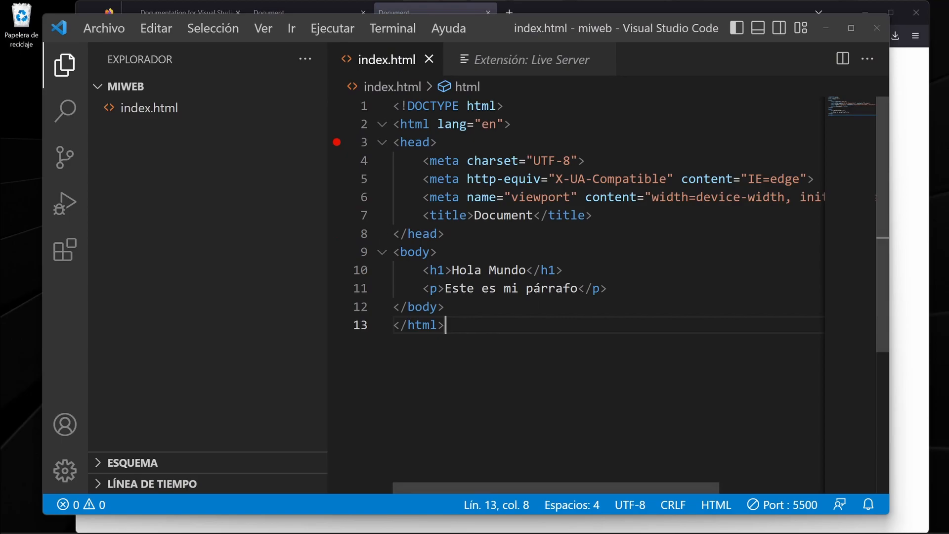
Switch to Firefox and examine the heading, paragraph and address of the page served by Live Server.
click(570, 7)
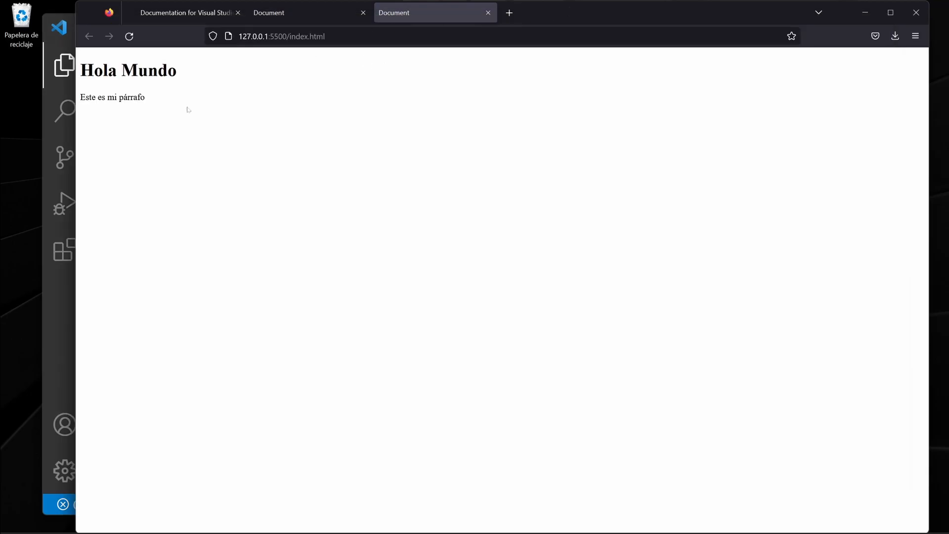
drag(163, 105, 79, 63)
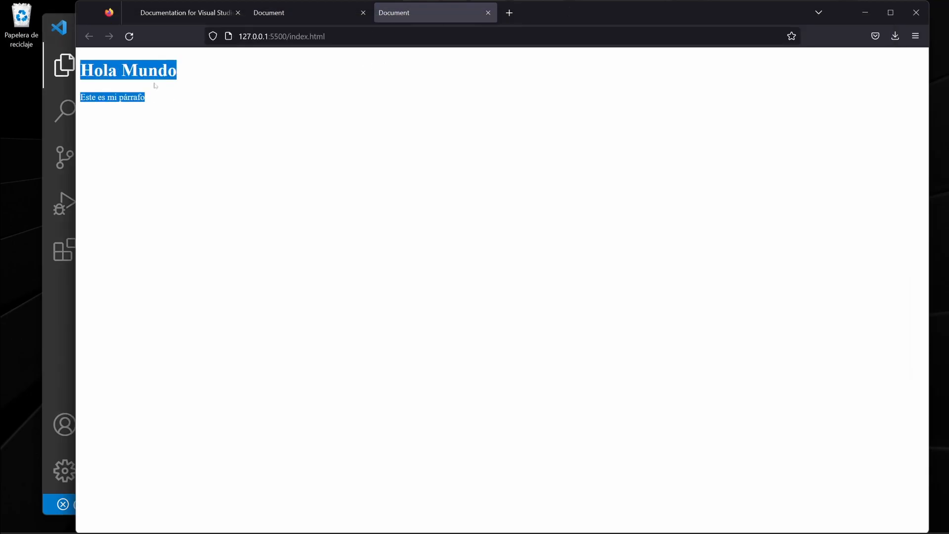
drag(326, 37, 237, 37)
click(134, 153)
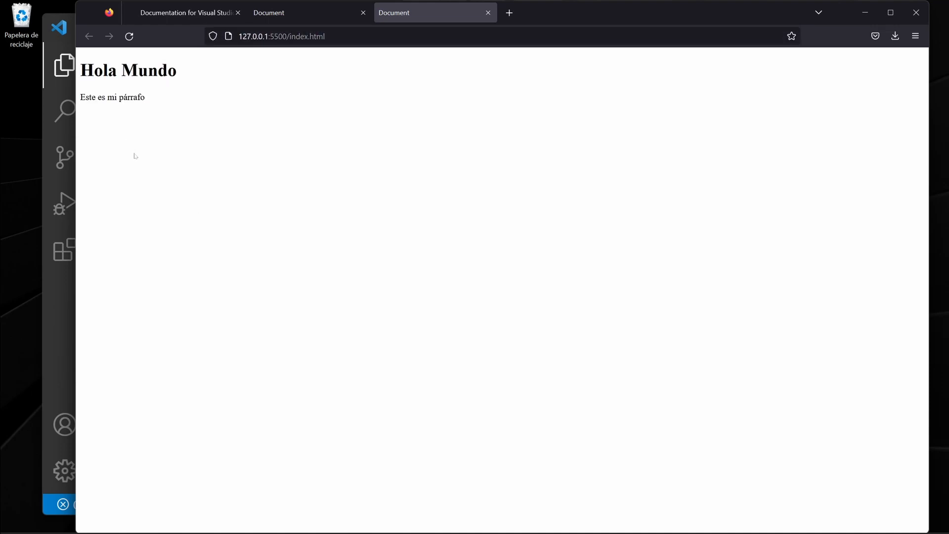
Examine the local file version of index.html in its own browser tab and reload it.
click(285, 19)
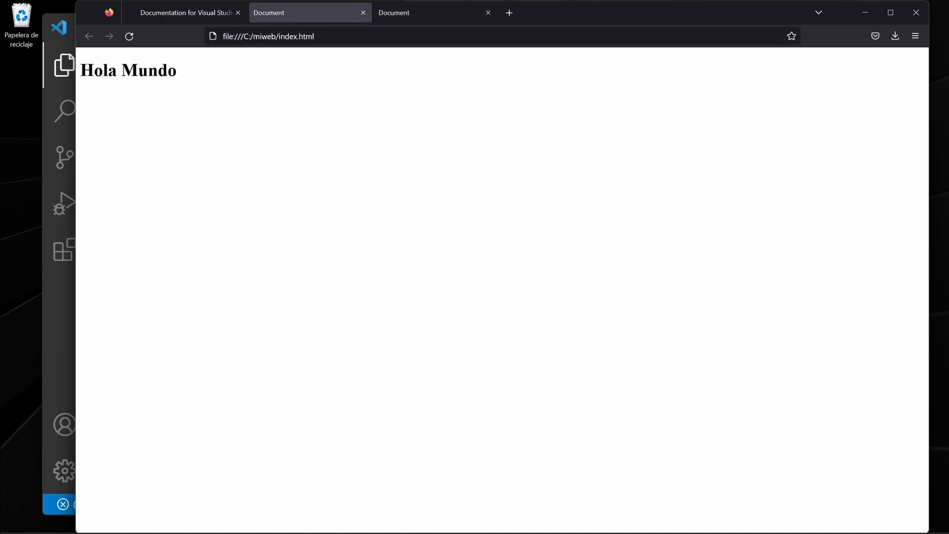
click(277, 37)
click(150, 146)
click(129, 37)
Switch to Visual Studio Code, clear the marketplace search to review the installed extensions, and return to the miweb file list.
click(537, 520)
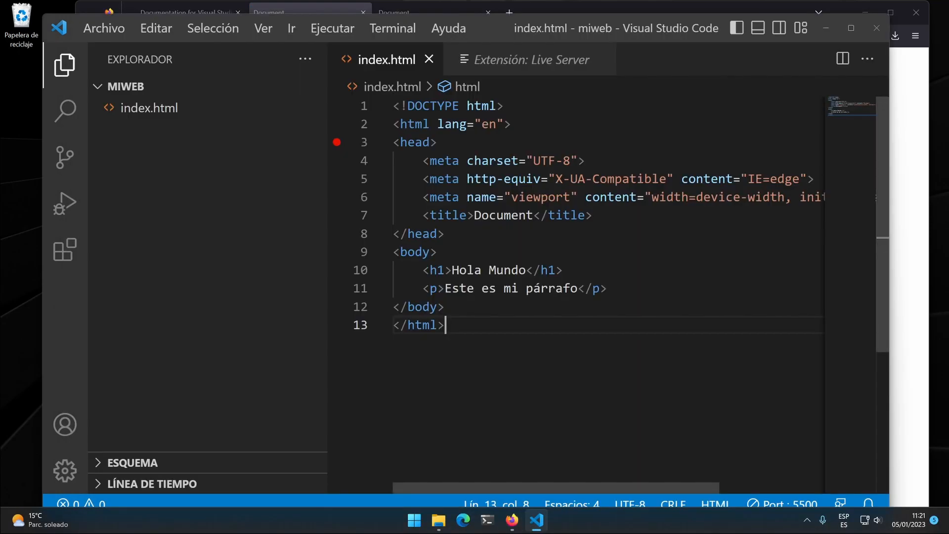
click(77, 255)
mouse_move(164, 140)
key(BackSpace)
key(BackSpace)
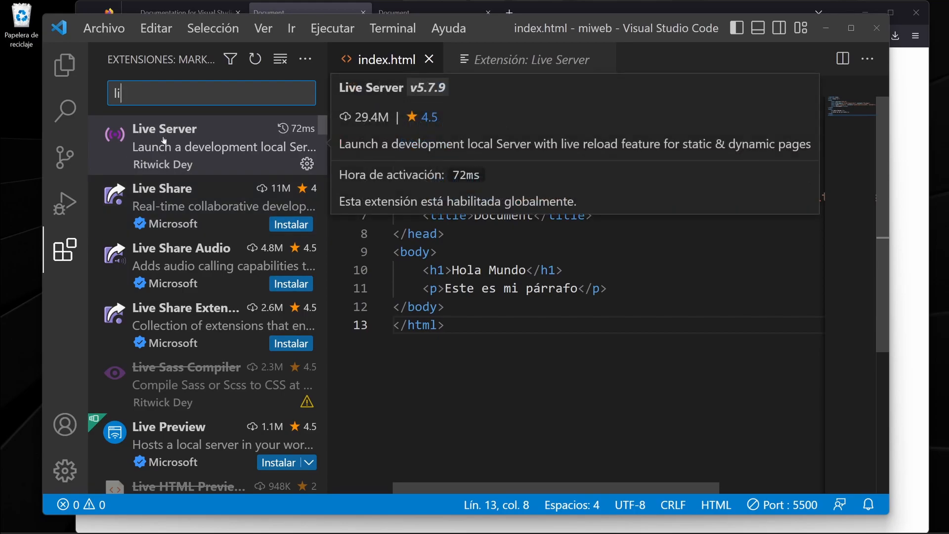
key(BackSpace)
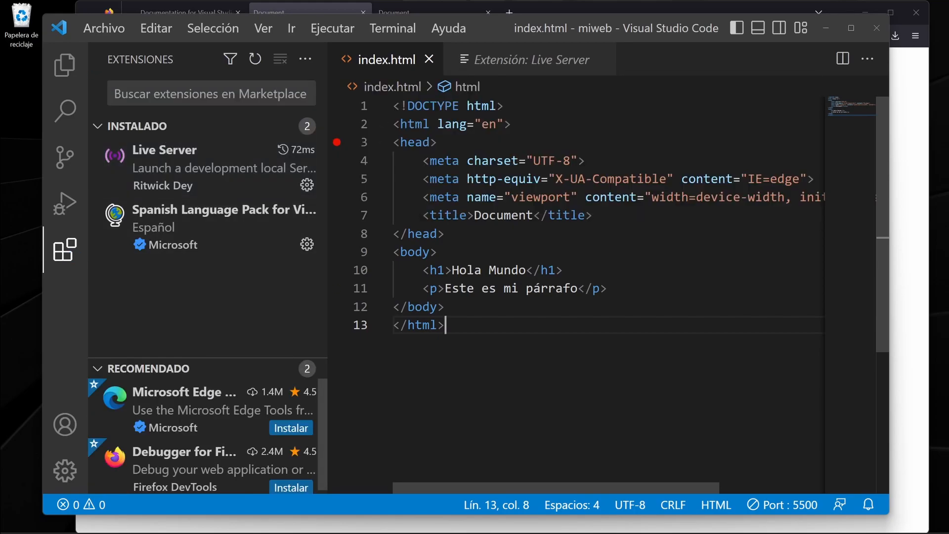
click(71, 72)
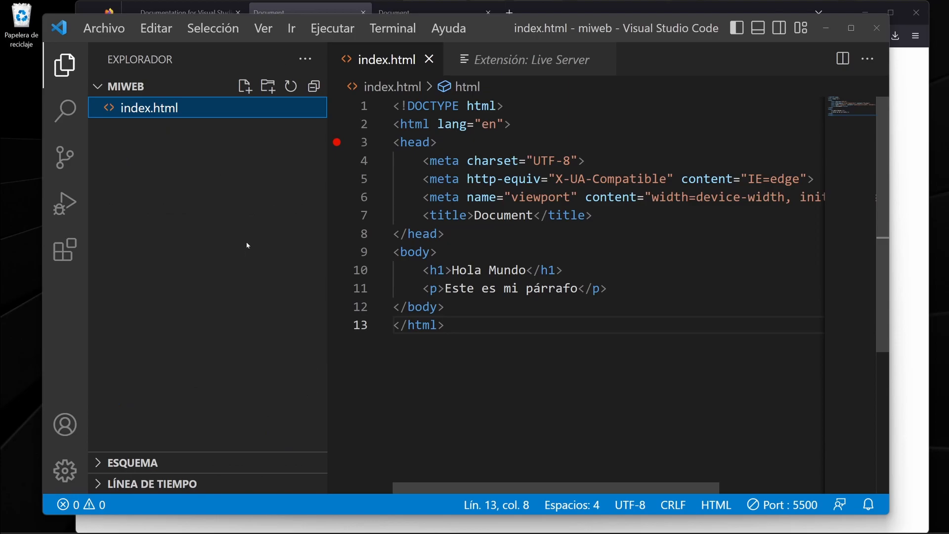
click(292, 282)
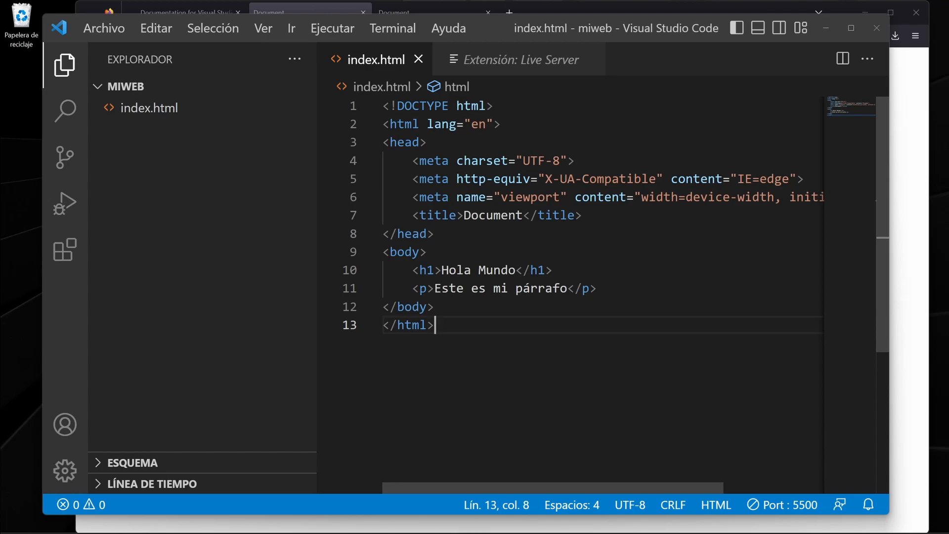
Create two folders named app and css in the miweb project.
click(64, 253)
click(62, 74)
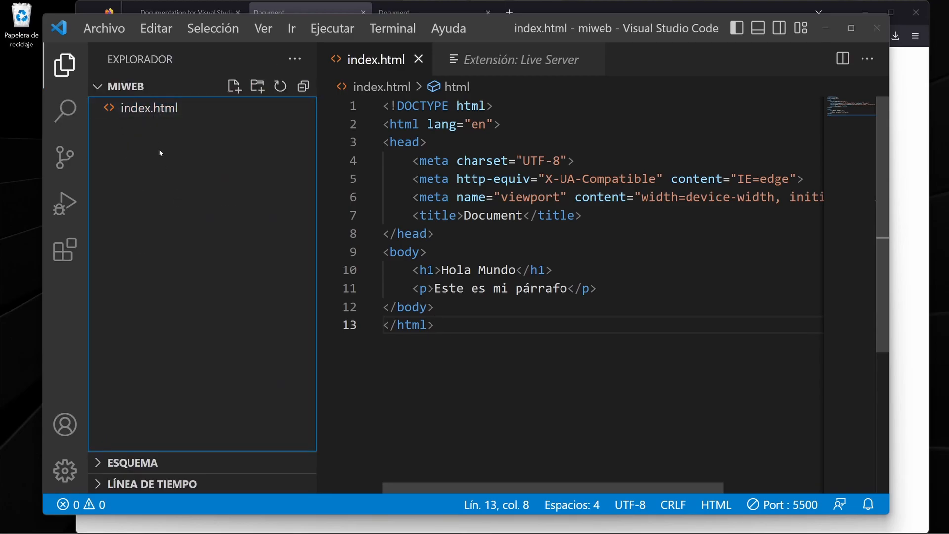
click(257, 87)
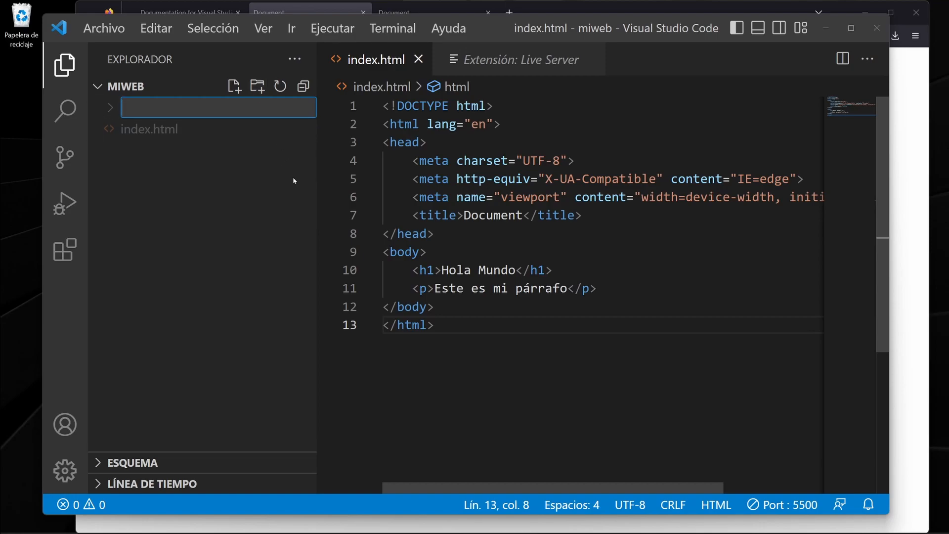
text(app)
key(Return)
click(235, 214)
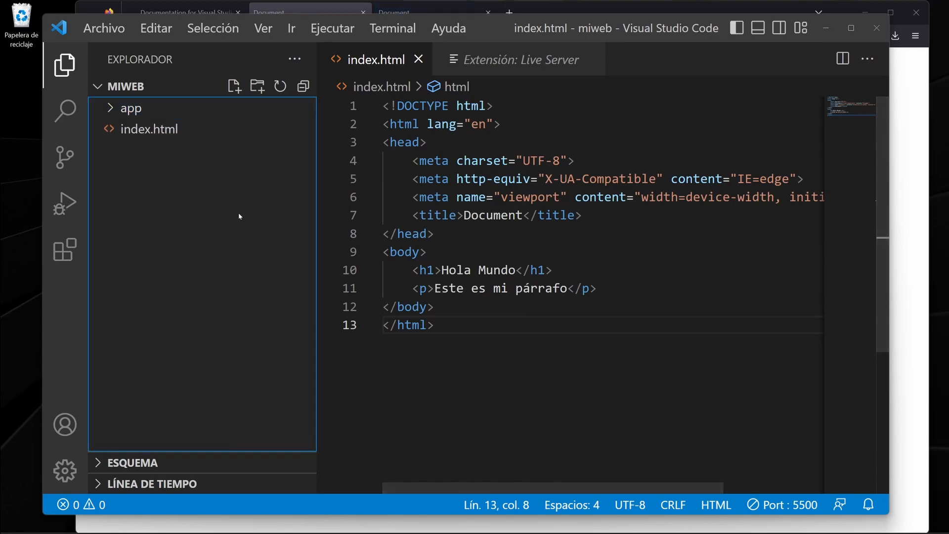
click(258, 87)
text(css)
key(Return)
Create a file named main.css inside the css folder and select that folder in the file list.
right_click(130, 130)
click(198, 147)
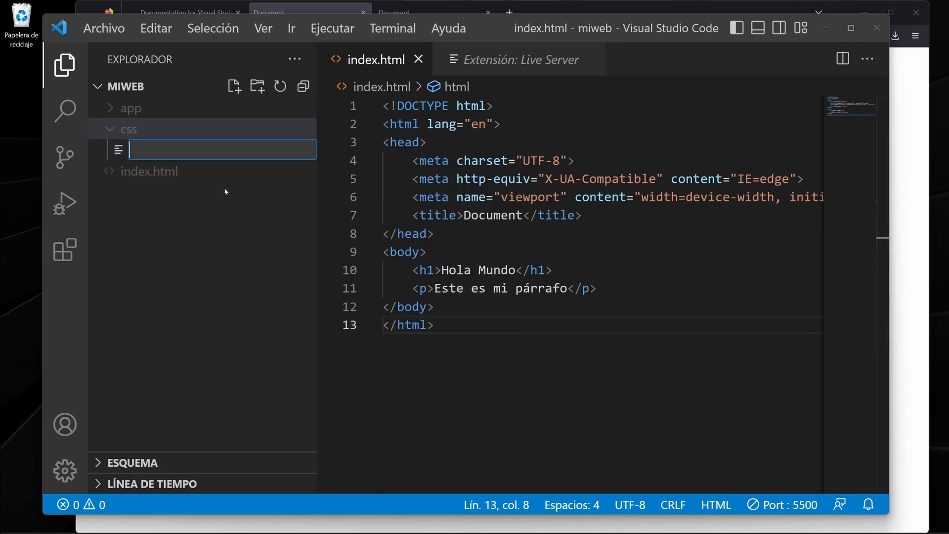
text(main.cs)
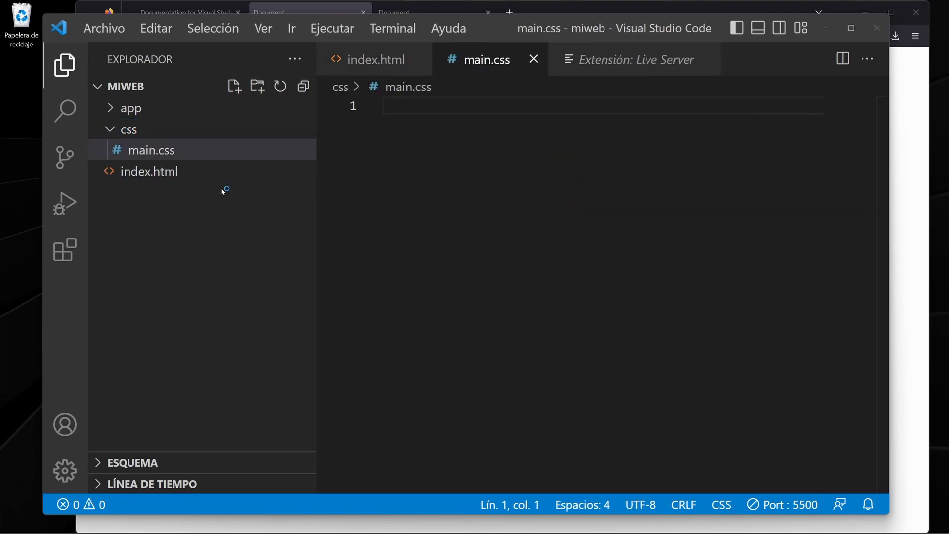
click(169, 191)
double_click(118, 129)
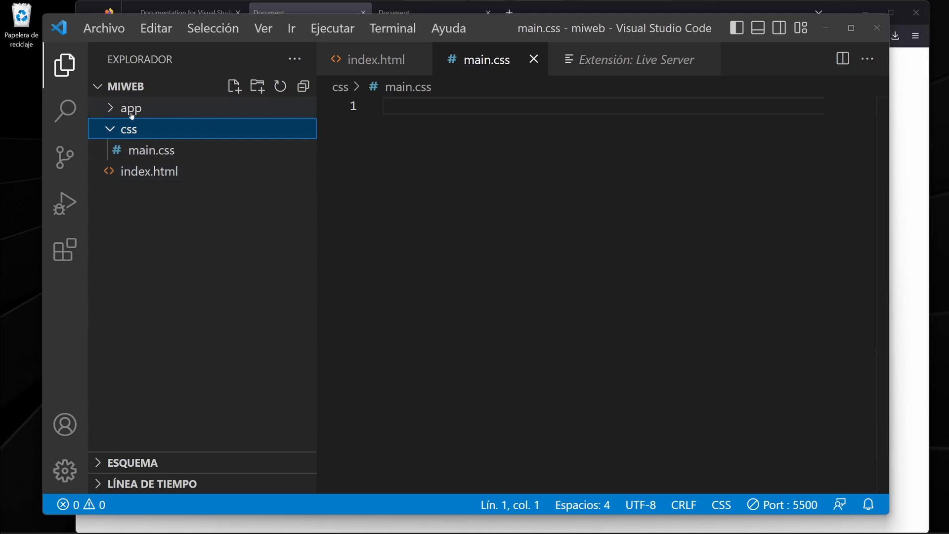
Search the extension marketplace for icon, install Material Icon Theme, and set it as the file icon theme.
click(65, 250)
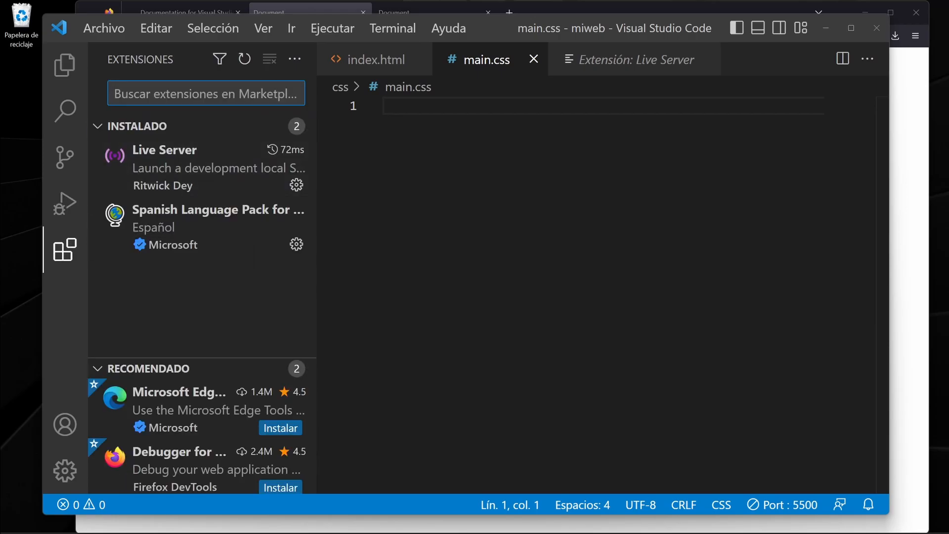
text(icon)
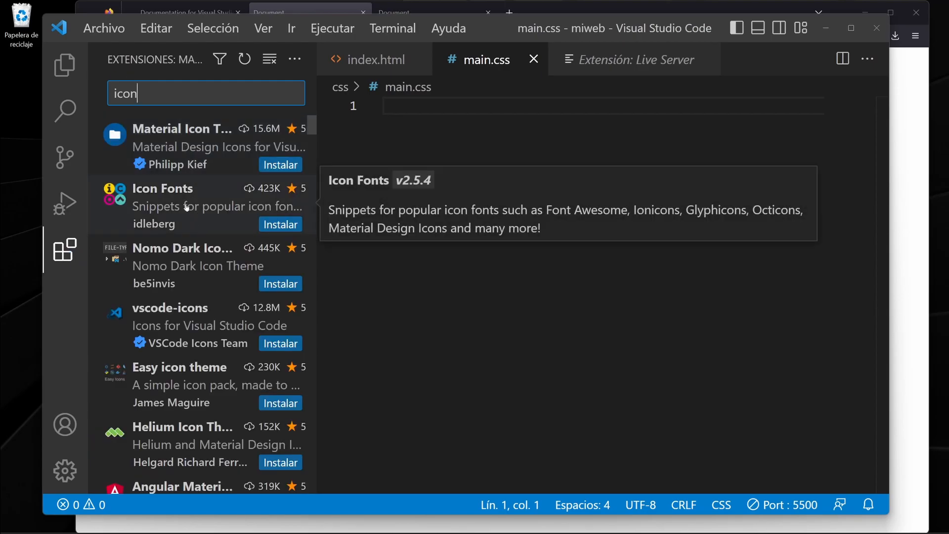
click(186, 149)
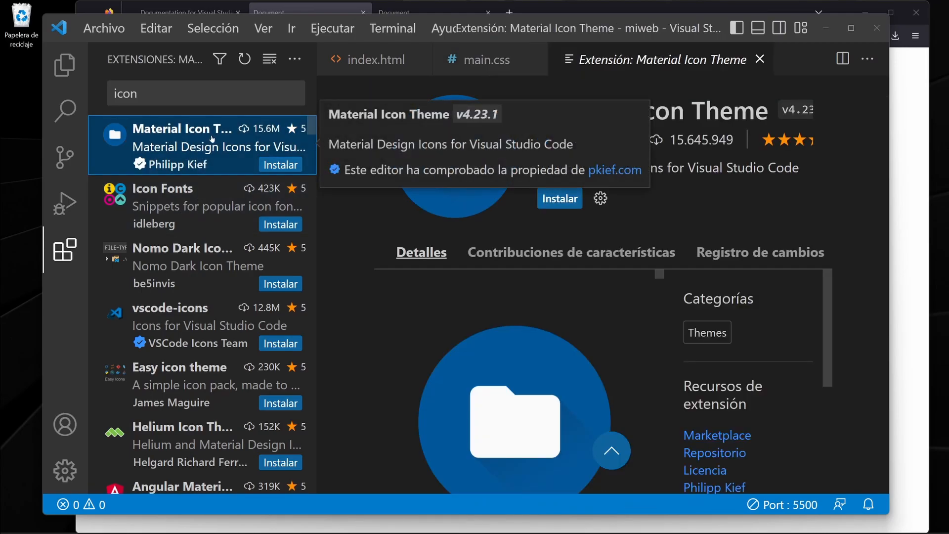
scroll(482, 377, down, 10)
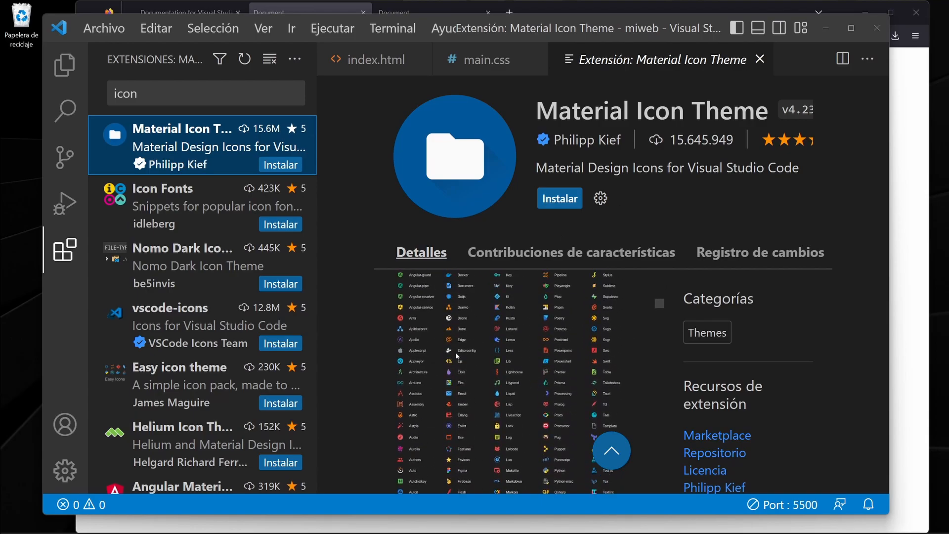
scroll(458, 355, up, 5)
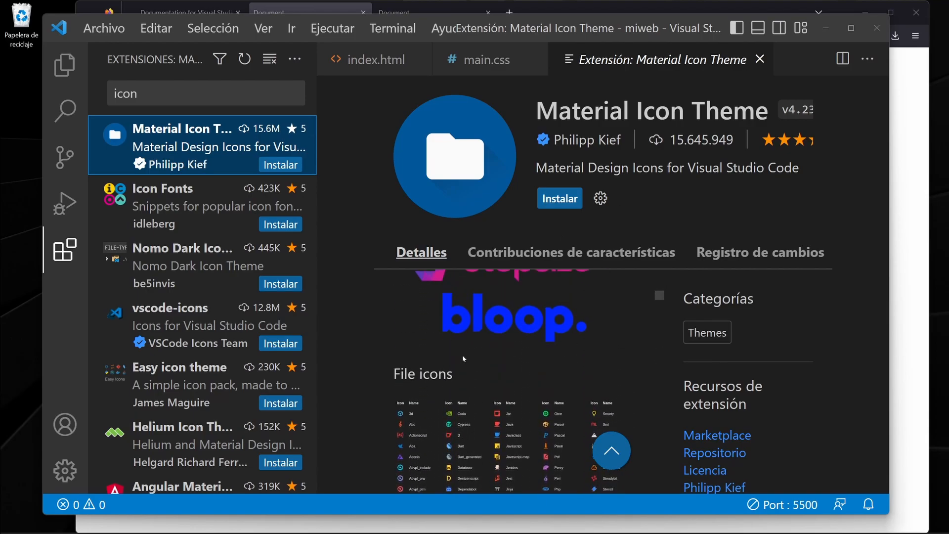
click(563, 199)
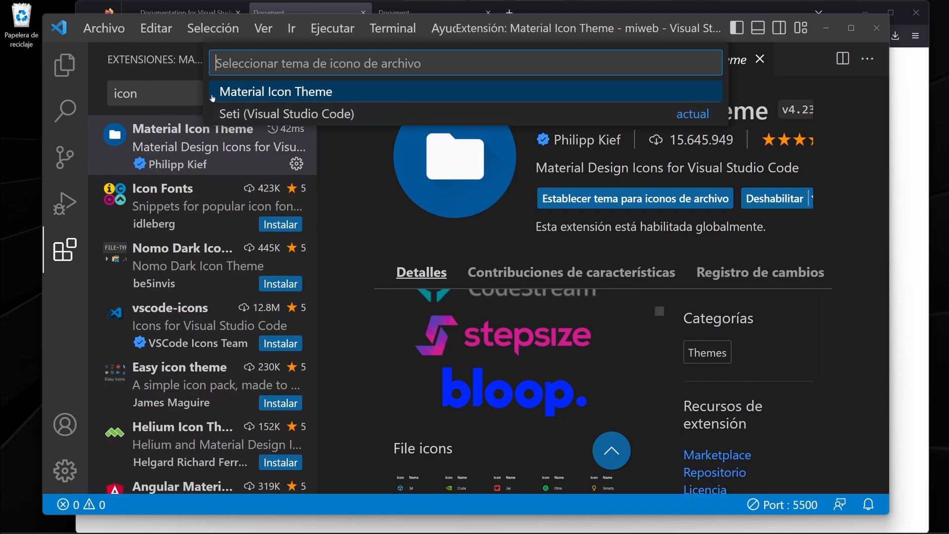
click(309, 94)
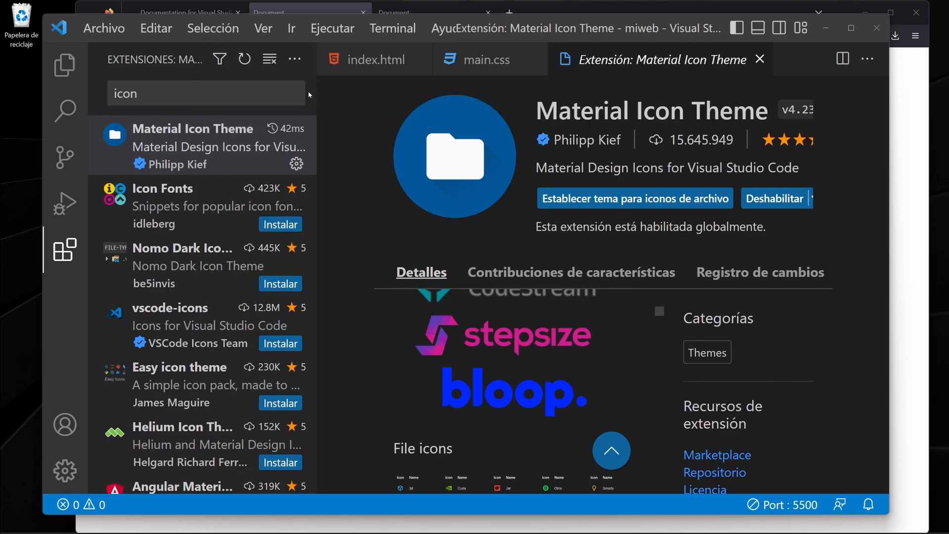
Examine the new folder and file icons in the miweb file list and bring index.html to the front.
click(65, 66)
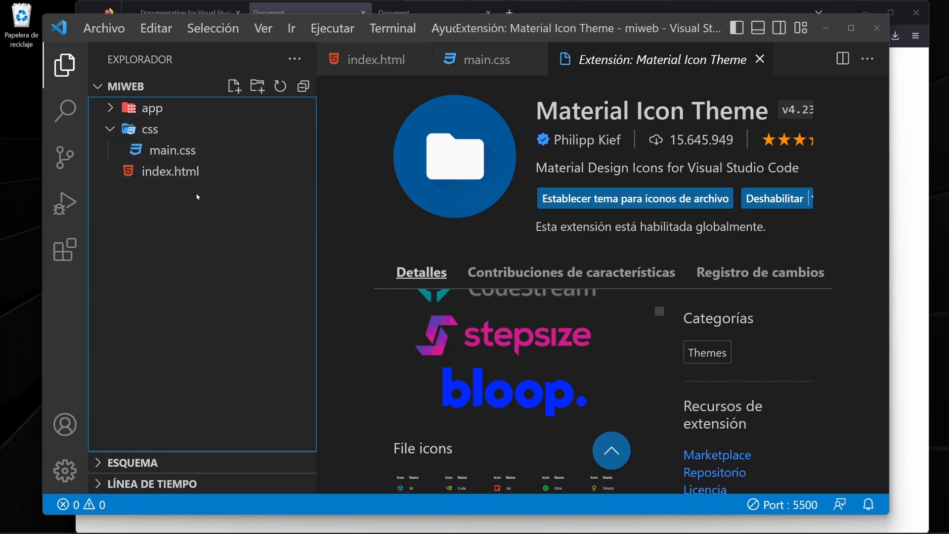
click(475, 62)
click(376, 60)
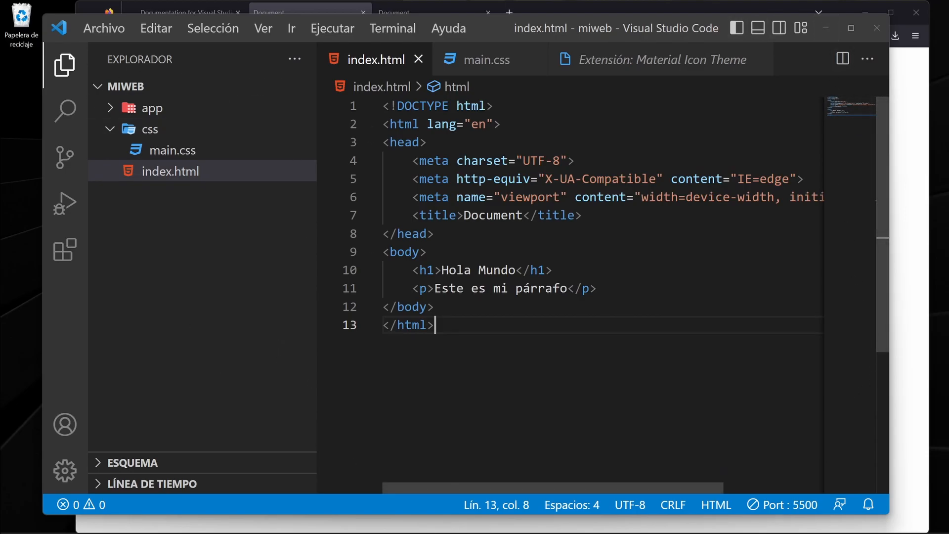
Search the extension marketplace for atom, install Atom One Dark Theme, and apply Atom One Dark as the color theme.
click(64, 250)
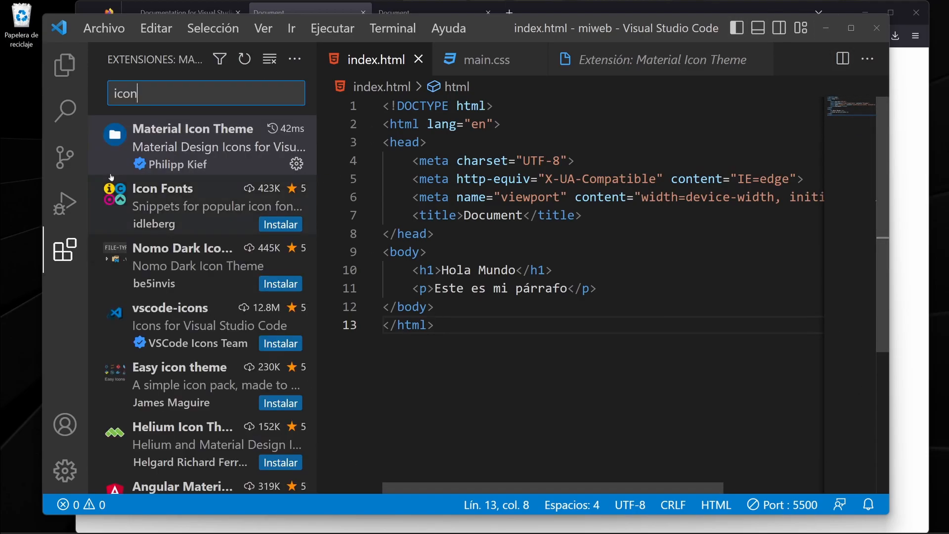
key(BackSpace)
key(BackSpace)
key(BackSpace)
key(BackSpace)
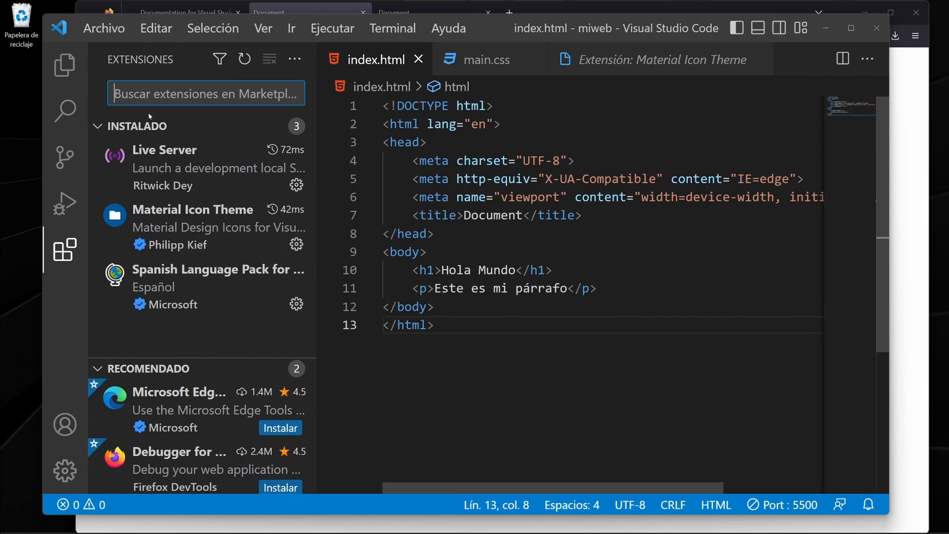
text(atom)
click(150, 124)
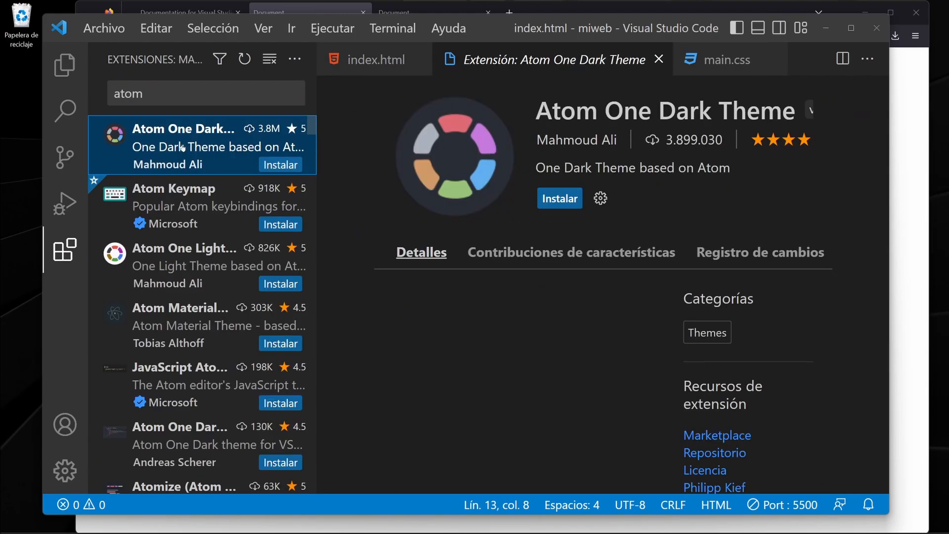
click(552, 201)
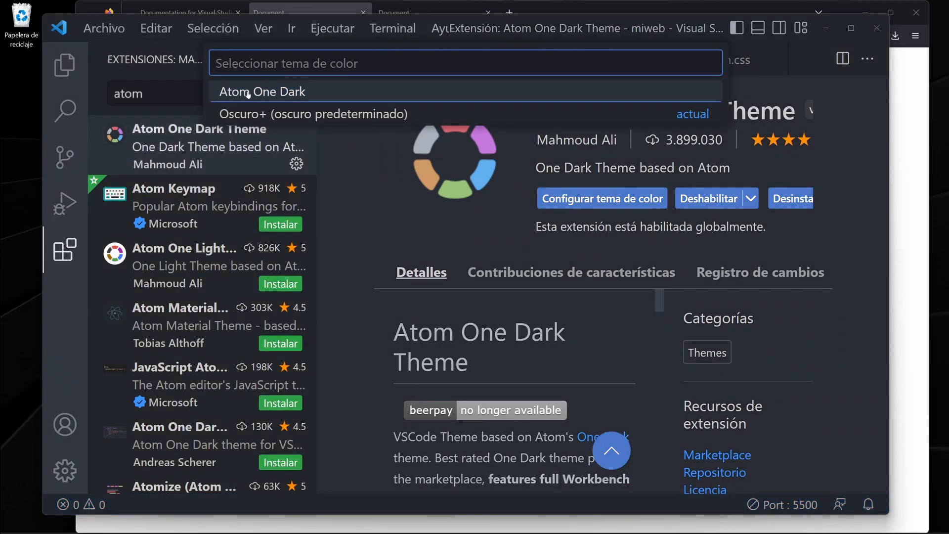
click(276, 94)
Review the recolored code of index.html and close the theme page and main.css, keeping only index.html open.
click(64, 65)
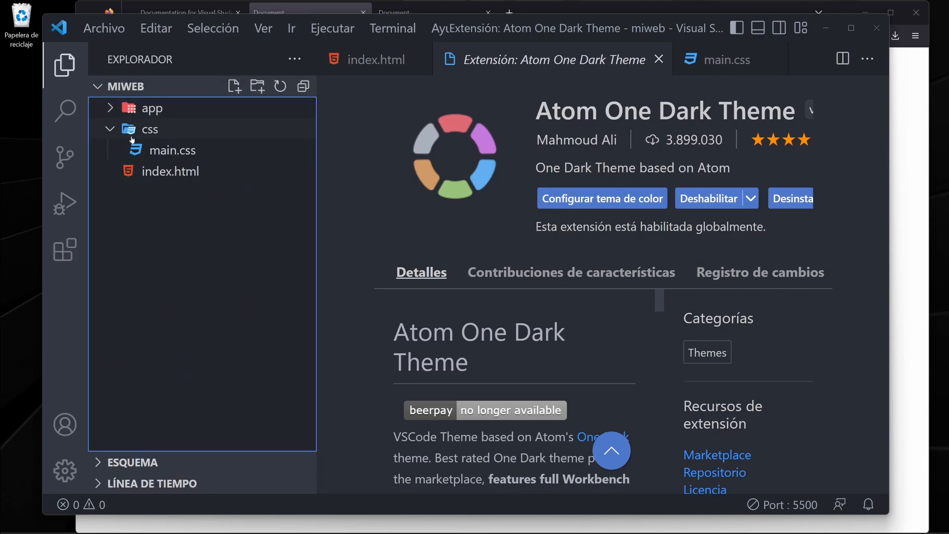
click(376, 60)
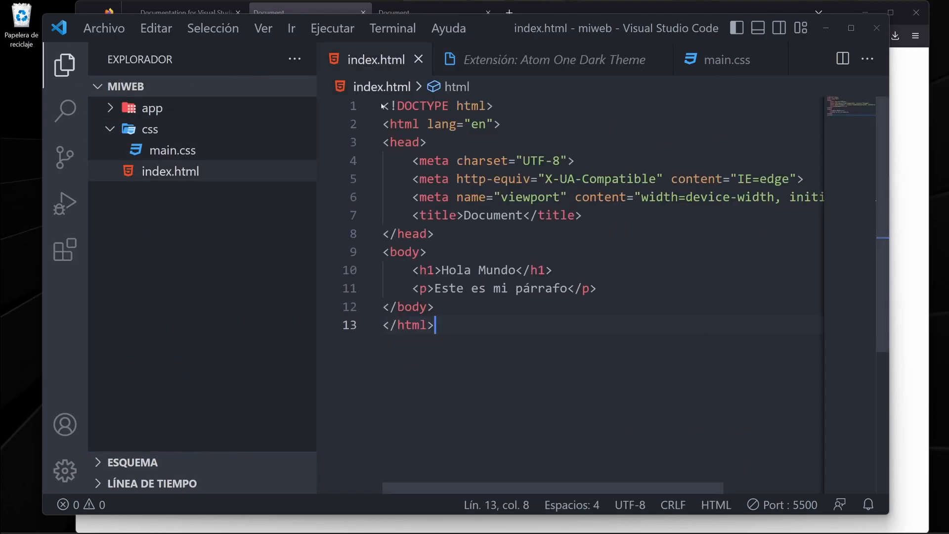
drag(435, 326, 383, 106)
drag(435, 324, 383, 105)
drag(435, 325, 383, 105)
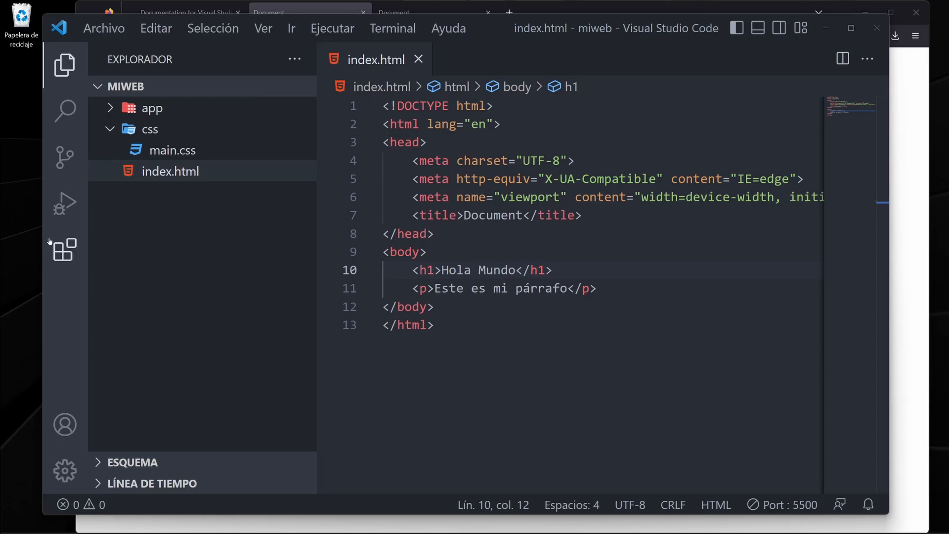
Clear the marketplace search and review the list of installed extensions.
click(65, 249)
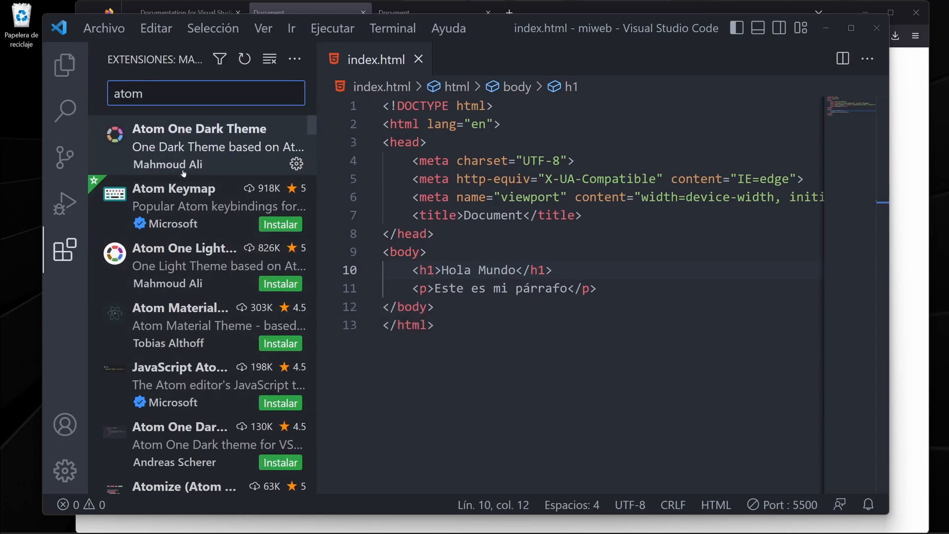
key(BackSpace)
key(BackSpace)
key(BackSpace)
key(BackSpace)
mouse_move(223, 249)
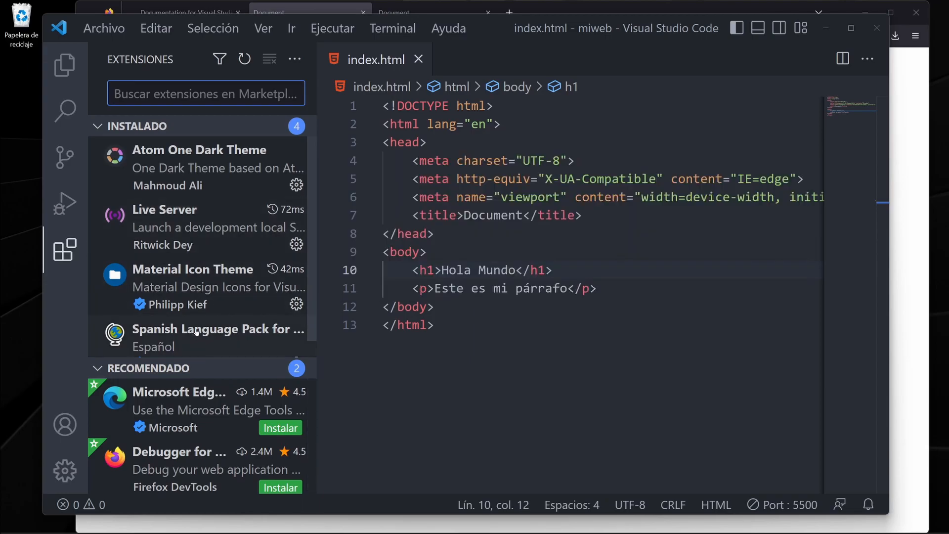
mouse_move(217, 281)
scroll(217, 281, down, 1)
scroll(215, 280, up, 1)
Search the extension marketplace for python, view the summary of Microsoft's Python extension, and clear the search.
text(python)
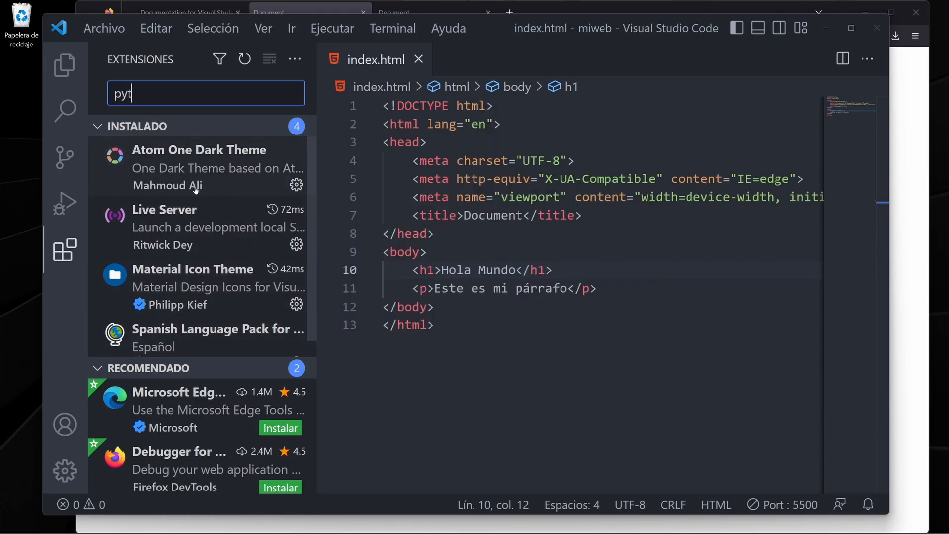
mouse_move(197, 166)
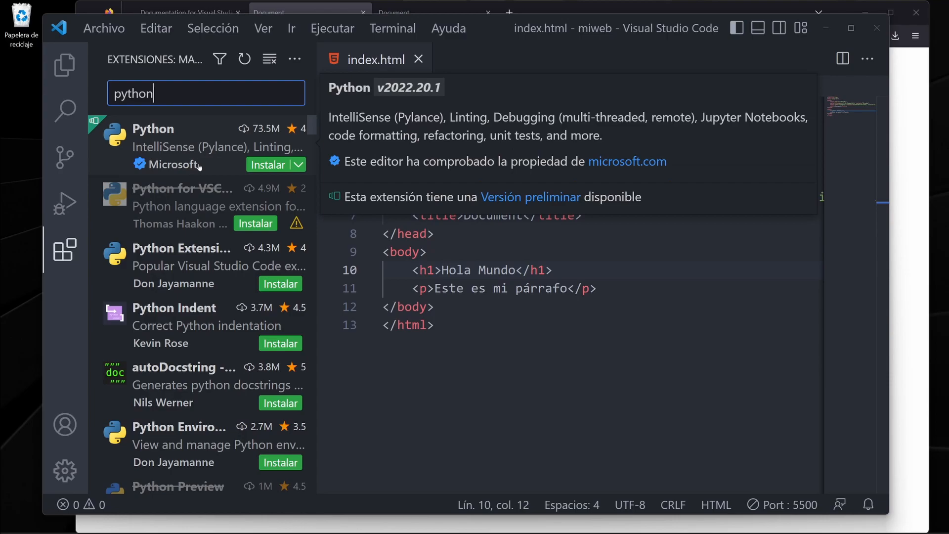
key(BackSpace)
key(BackSpace)
key(BackSpace)
key(BackSpace)
key(BackSpace)
key(BackSpace)
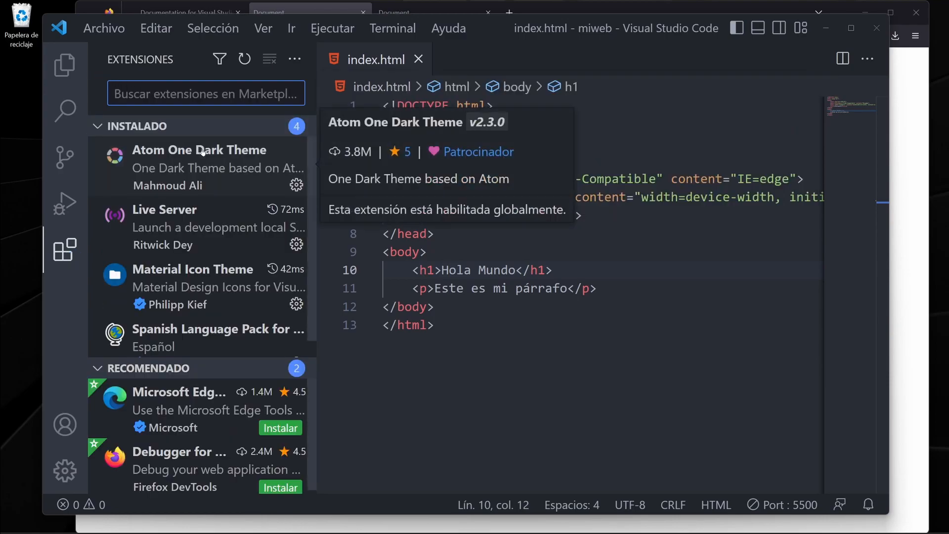
Search the marketplace for go, view the Go extension's summary, clear the search, and return to the miweb file list.
text(go)
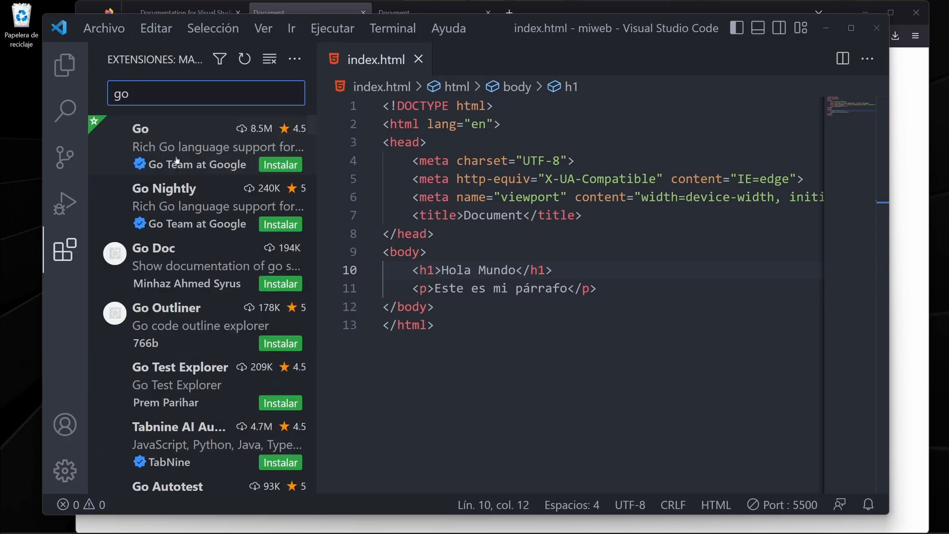
mouse_move(147, 147)
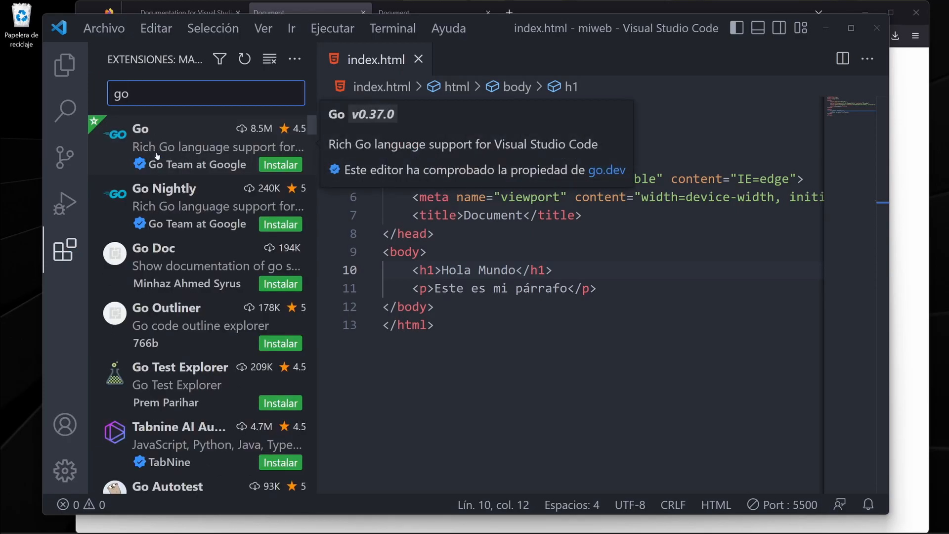
key(BackSpace)
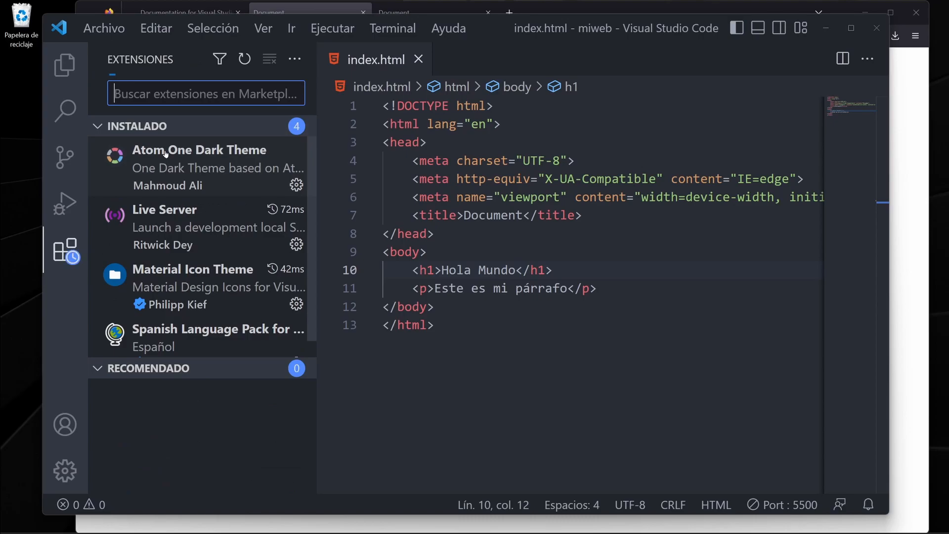
key(ctrl+shift+e)
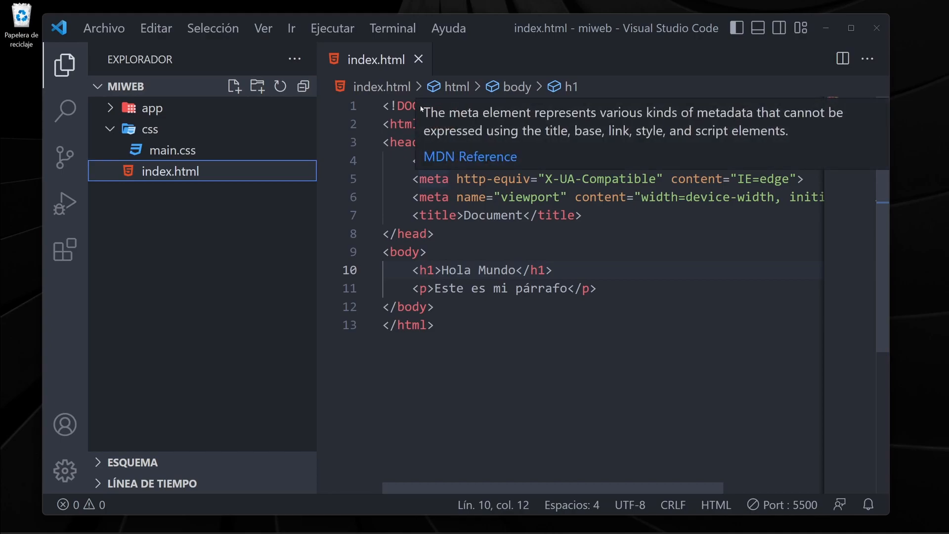
Open a standalone PowerShell window, look at its prompt, and close it to return to Visual Studio Code.
click(487, 520)
drag(357, 70, 320, 45)
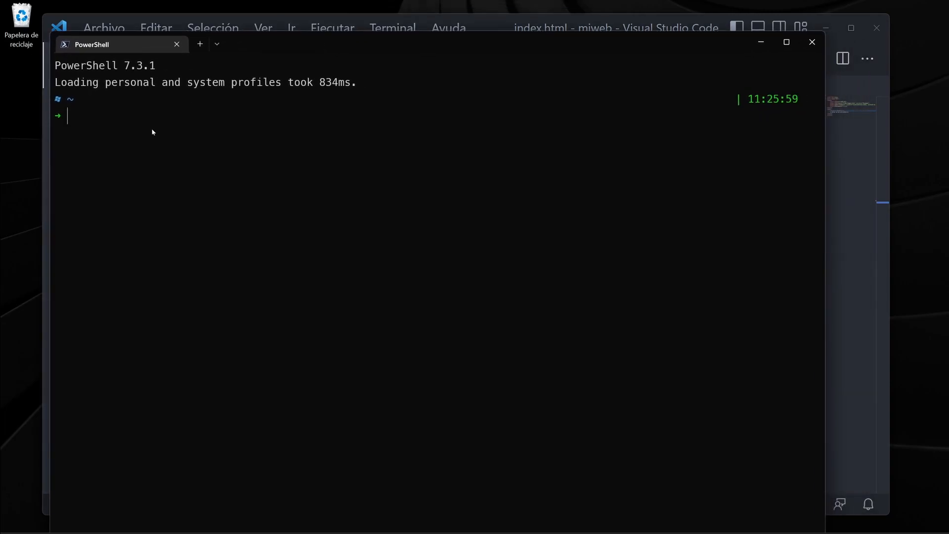
click(811, 41)
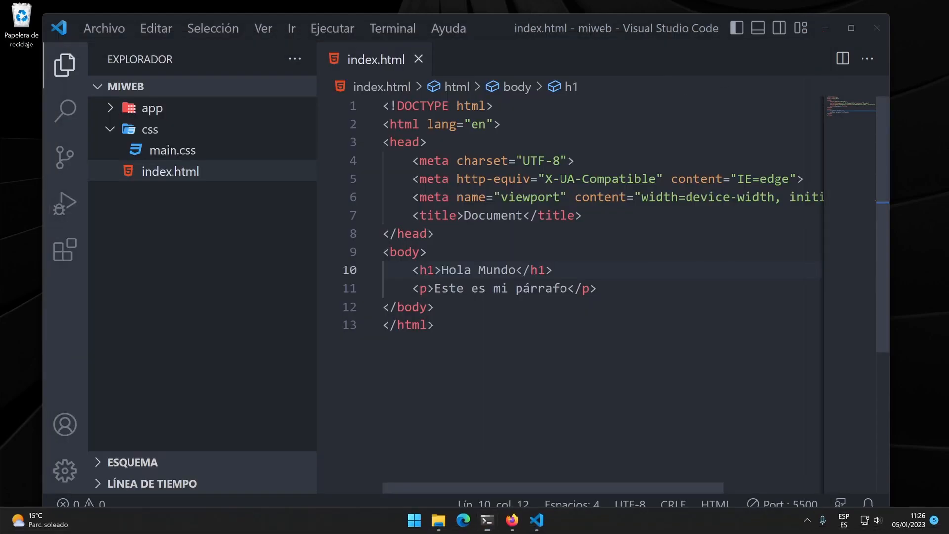
Open a new integrated terminal in the miweb folder.
click(394, 29)
click(393, 30)
click(393, 30)
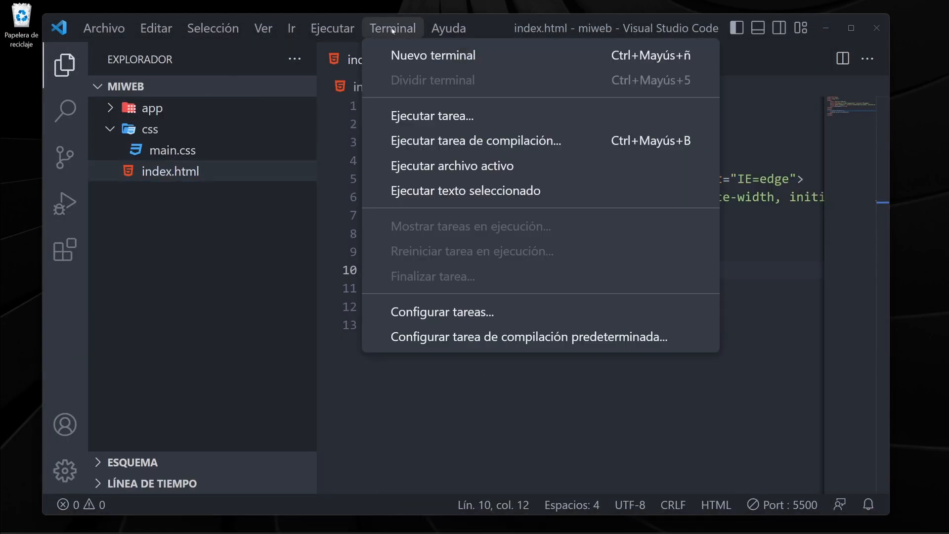
click(419, 55)
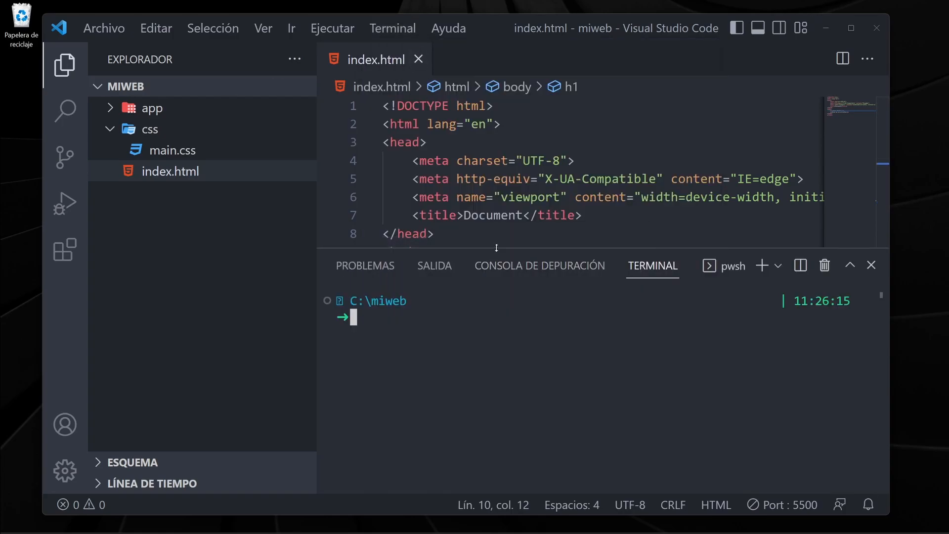
Slightly reduce the height of the terminal panel, then open a standalone PowerShell window, examine its prompt, and close it.
drag(496, 247, 496, 260)
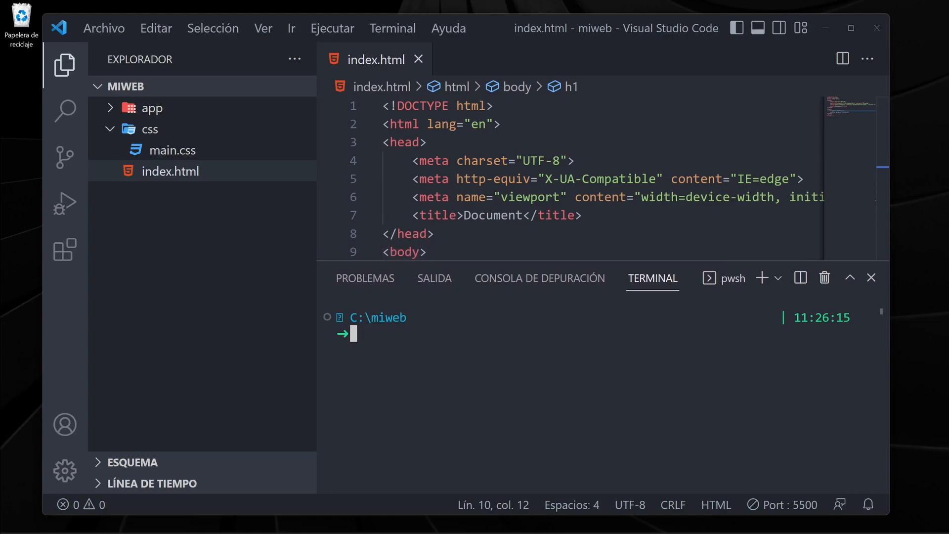
click(488, 521)
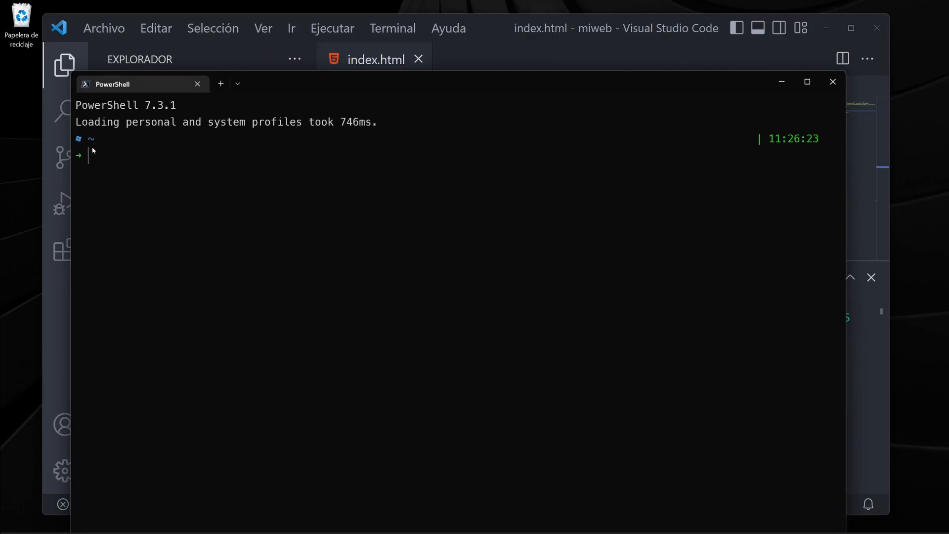
click(807, 82)
click(937, 7)
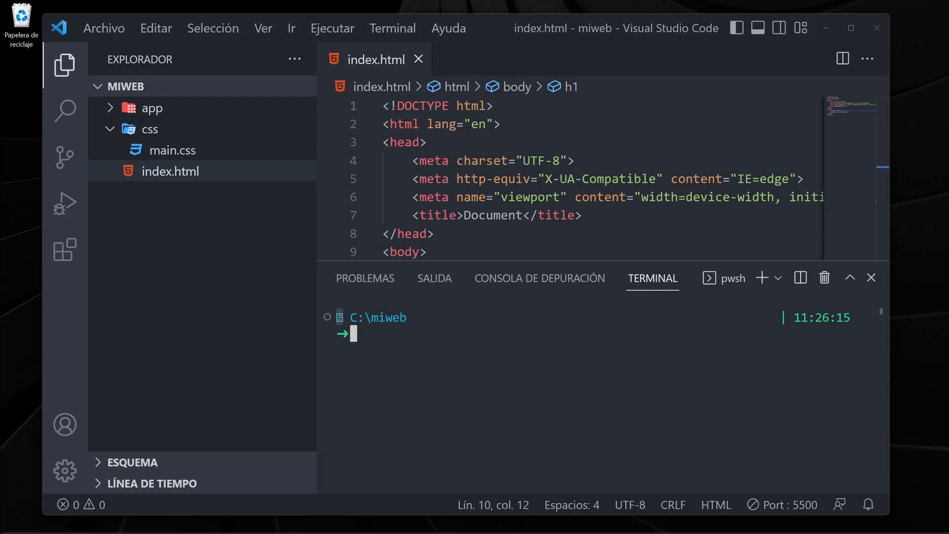
List the contents of the miweb folder with ls in the integrated terminal.
text(ls)
key(Return)
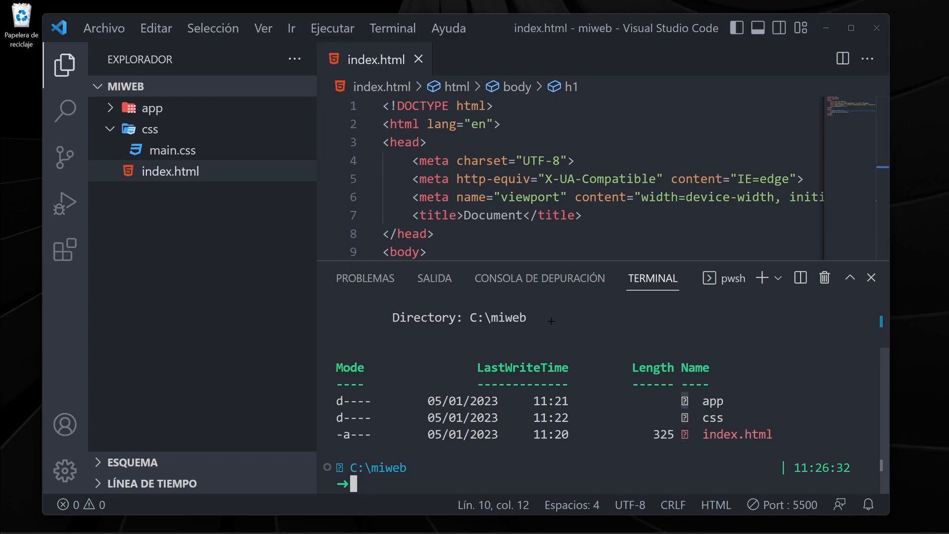
Run ls in a new standalone PowerShell window, examine the home directory's folders, and close the window.
key(super)
click(487, 529)
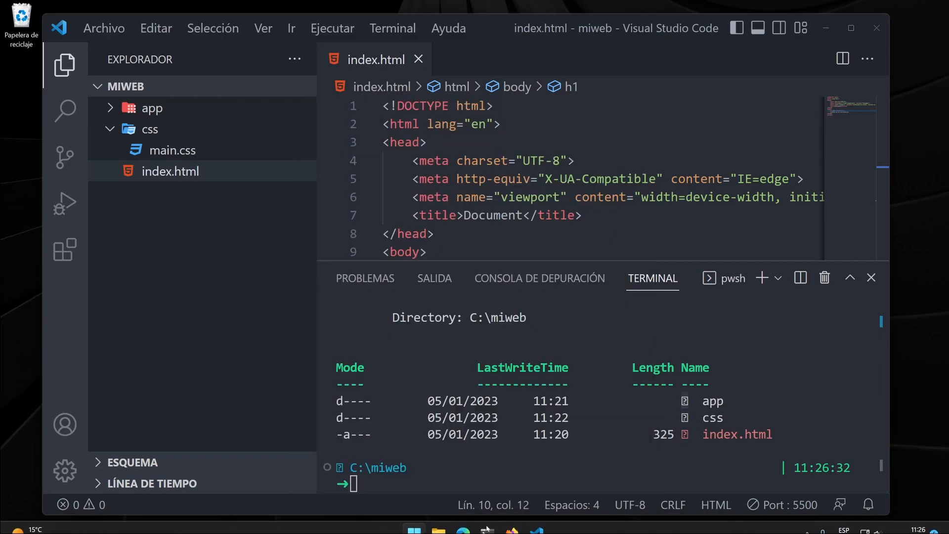
text(ls)
key(Return)
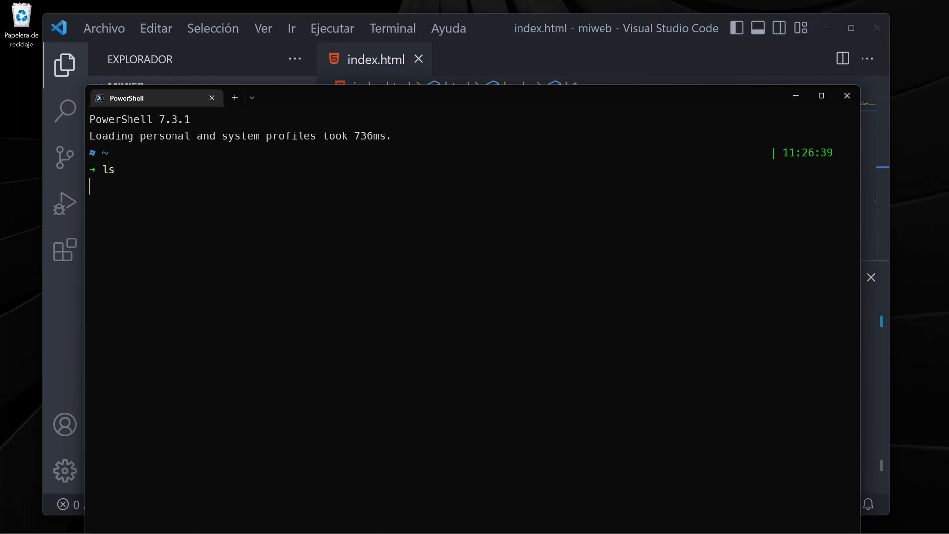
drag(481, 286, 392, 289)
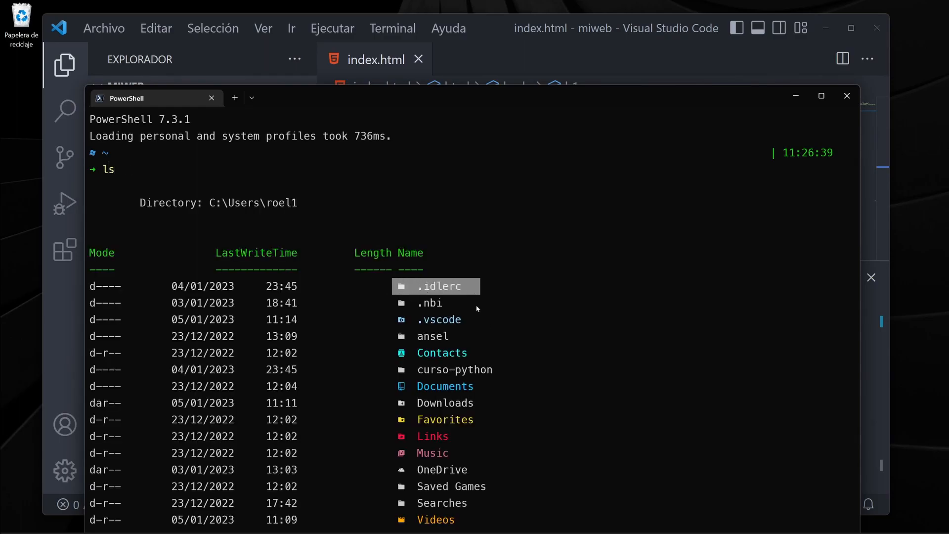
drag(474, 304, 392, 304)
drag(481, 371, 391, 372)
drag(425, 93, 408, 54)
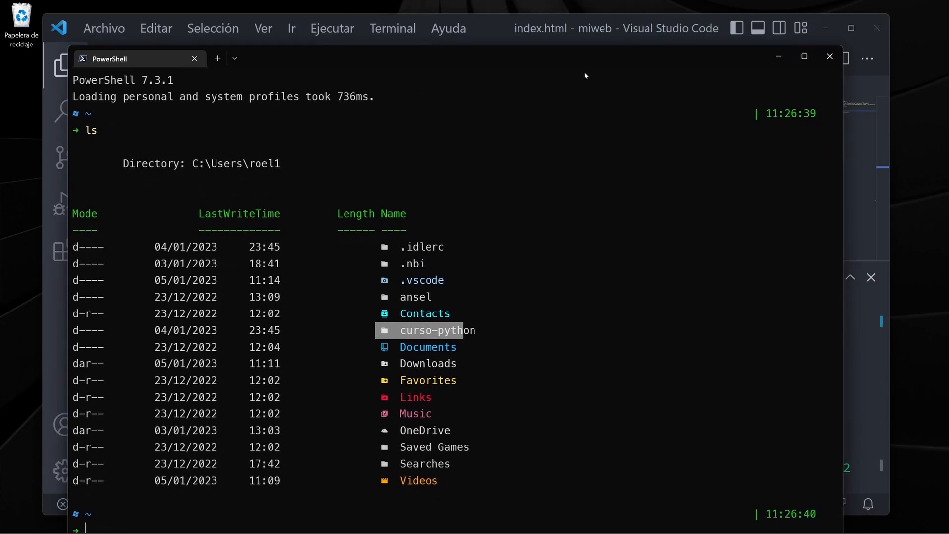
drag(556, 46, 545, 70)
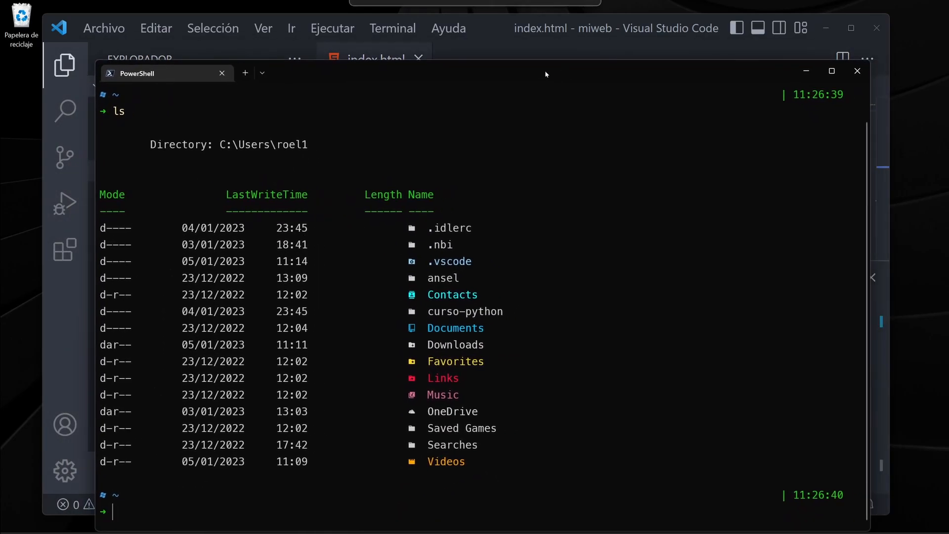
click(857, 71)
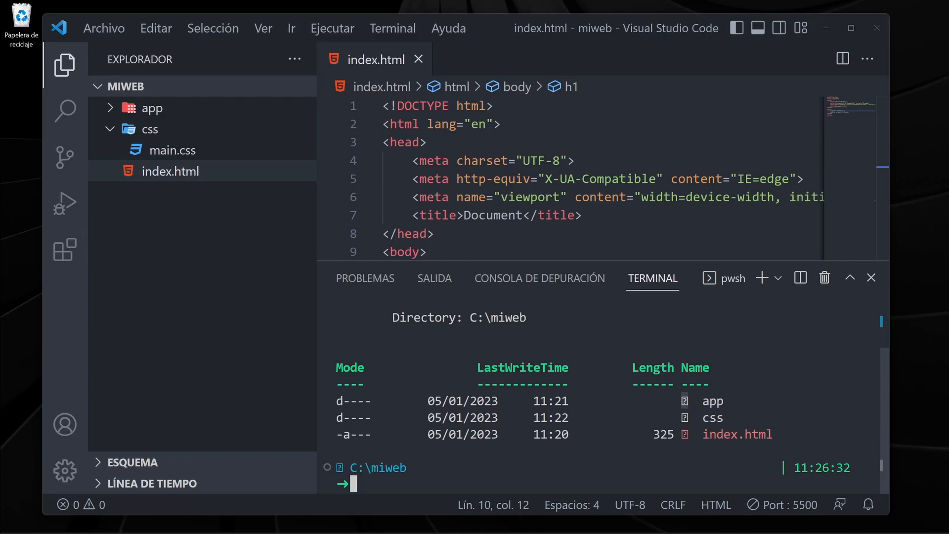
Examine the miweb folder listing in the integrated terminal, then close that terminal and start a new one.
drag(779, 435, 332, 362)
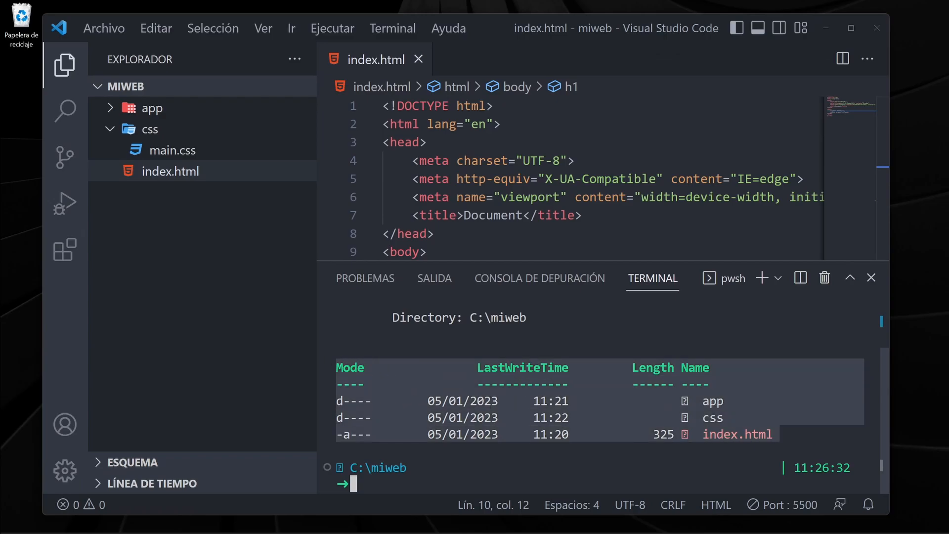
scroll(606, 401, up, 1)
scroll(606, 401, down, 1)
scroll(606, 401, up, 1)
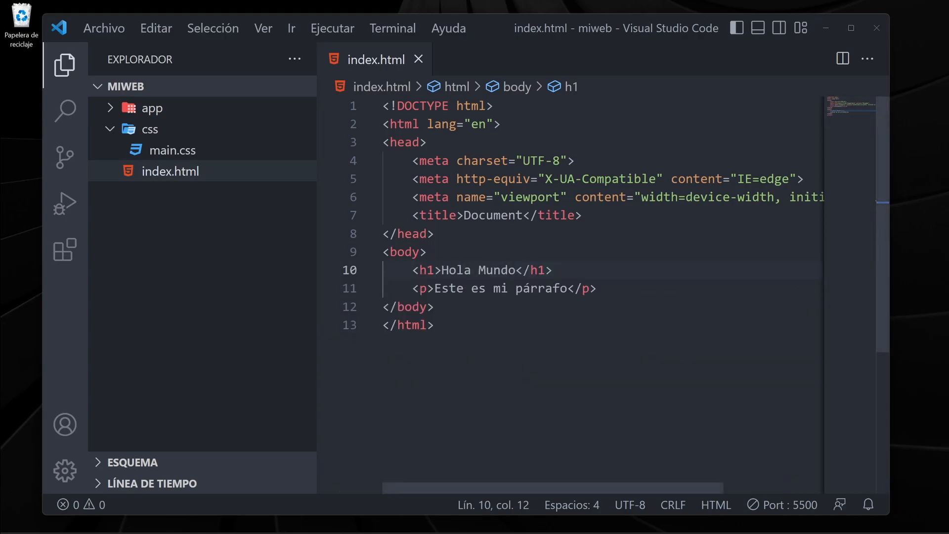
click(384, 28)
click(427, 58)
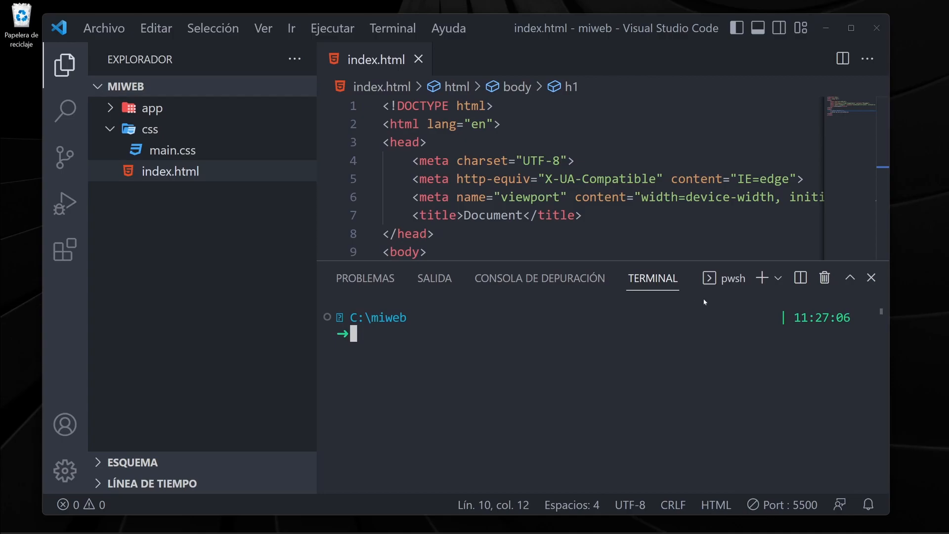
Open the integrated terminal's settings from its profile options and look through the first entries.
click(777, 279)
click(778, 280)
click(778, 279)
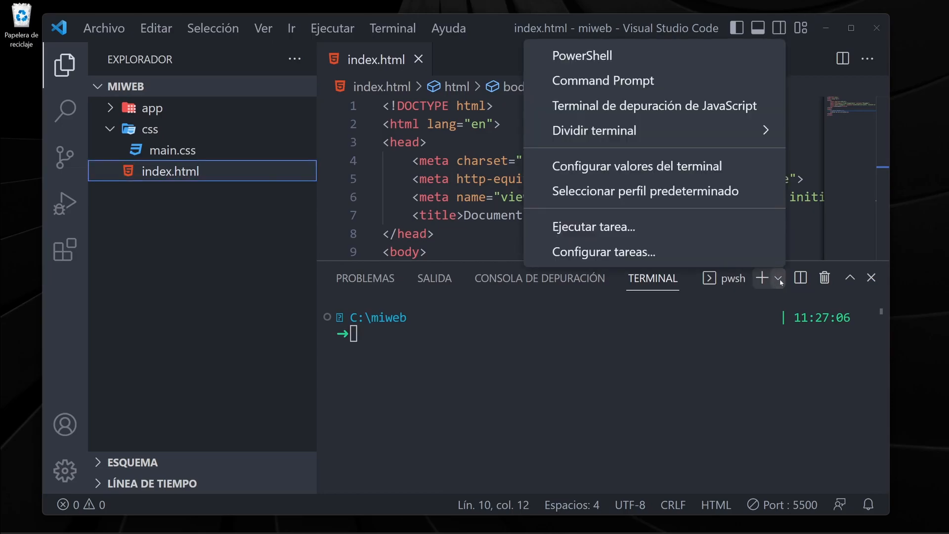
click(656, 168)
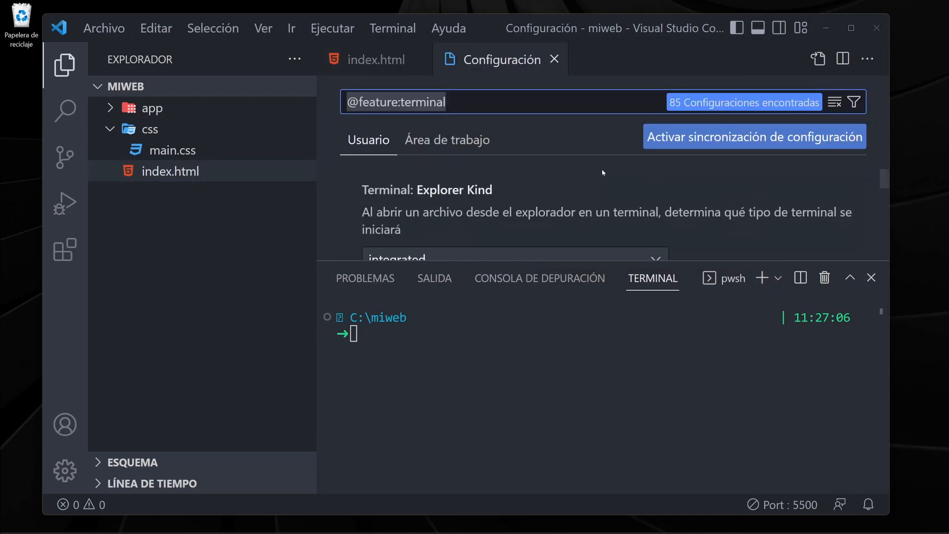
scroll(487, 203, down, 3)
scroll(488, 204, up, 3)
Select PowerShell as the default terminal profile.
click(780, 280)
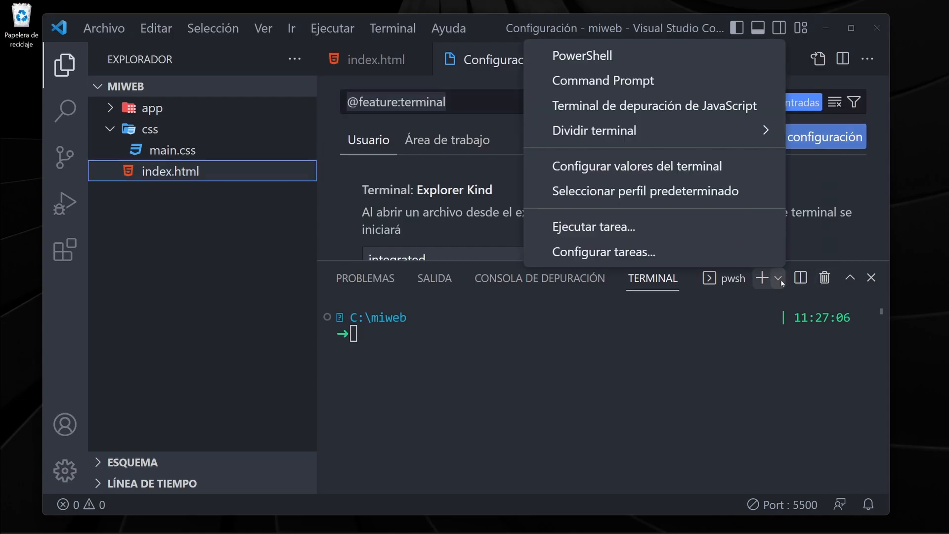
click(675, 196)
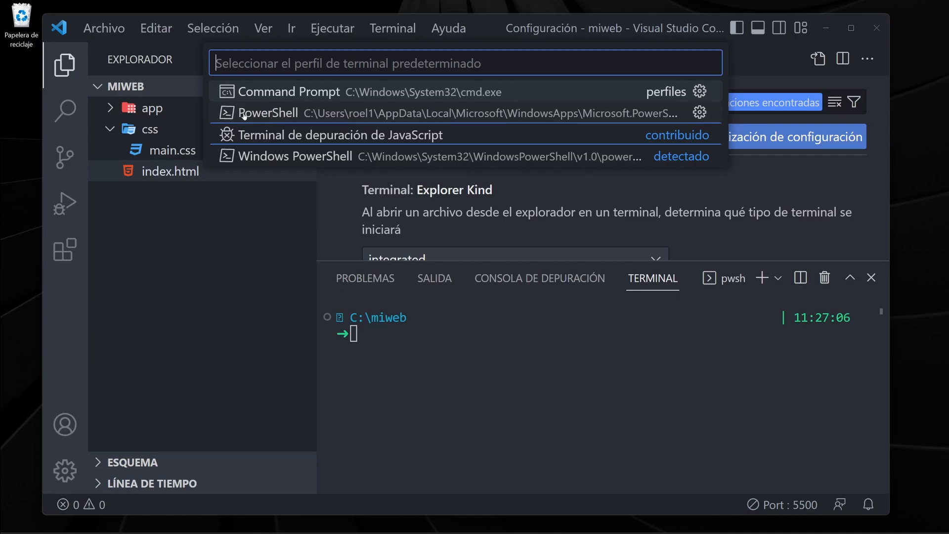
click(267, 114)
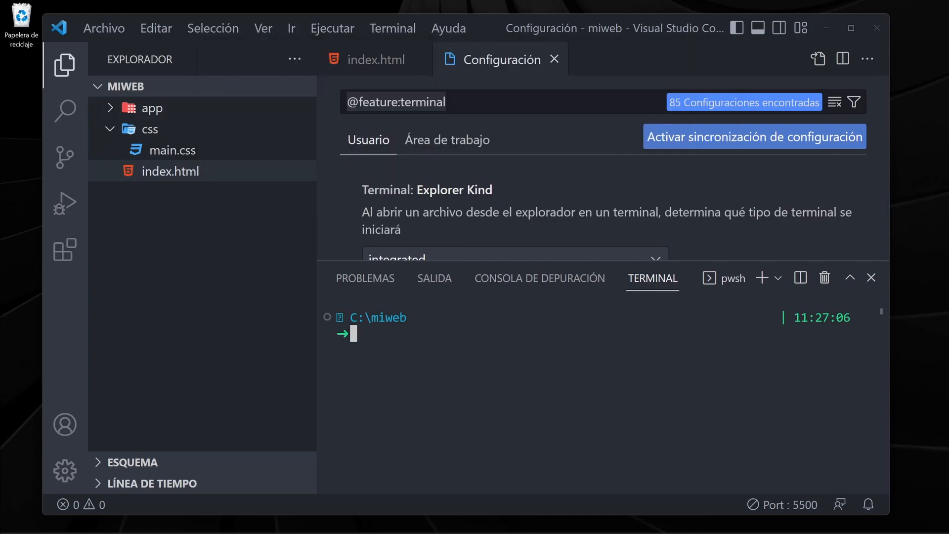
Examine the prompt in the integrated terminal, then kill the terminal and close the settings page.
drag(420, 318, 337, 317)
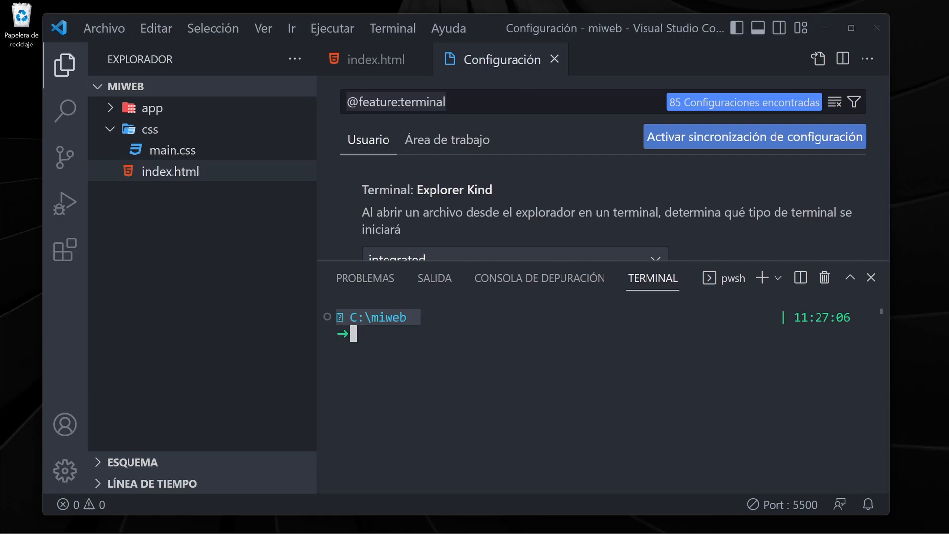
click(826, 277)
click(555, 60)
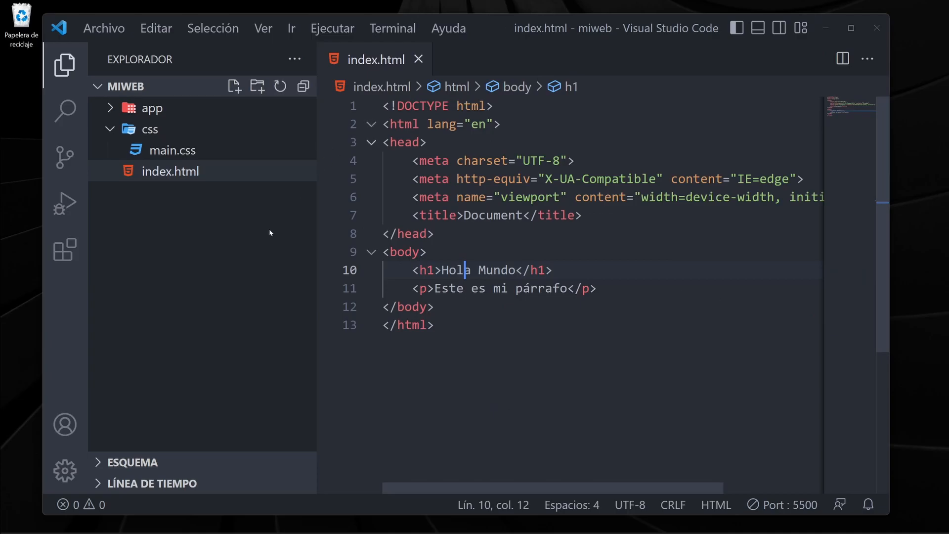
Open the general settings, search for termina, and look through the results for the integrated terminal's font options.
click(65, 470)
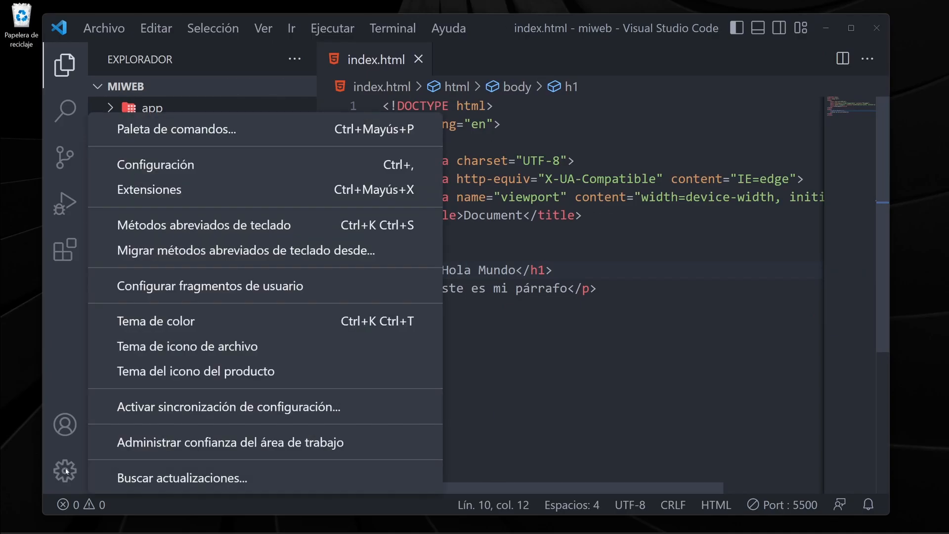
click(173, 166)
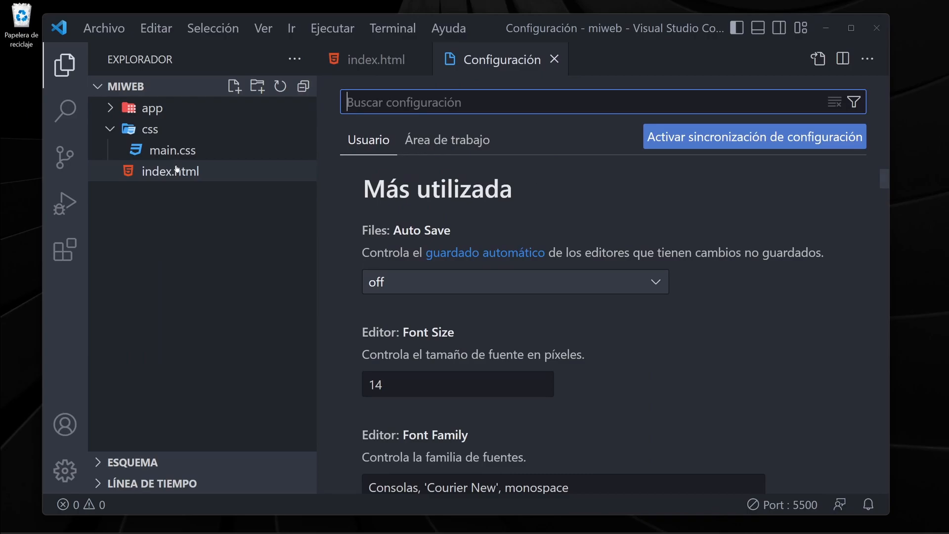
text(termina)
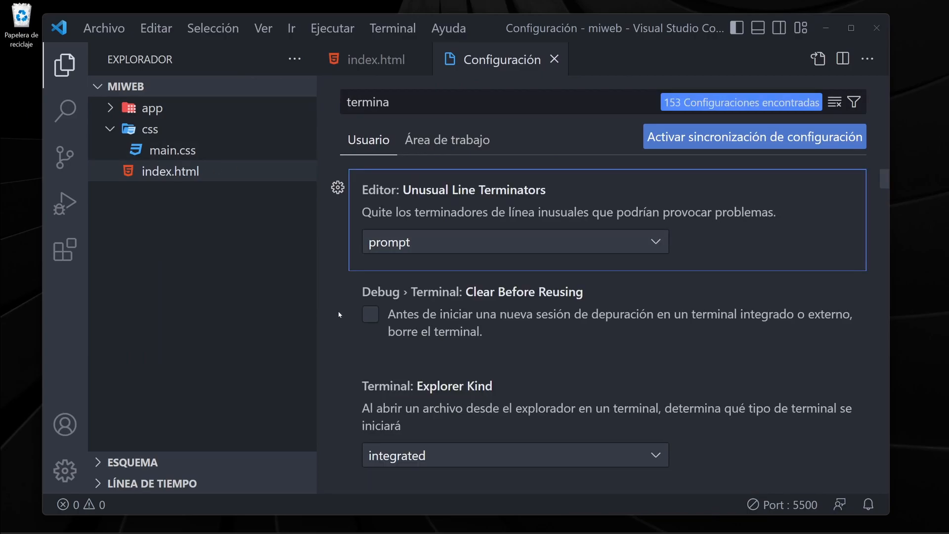
scroll(339, 314, down, 10)
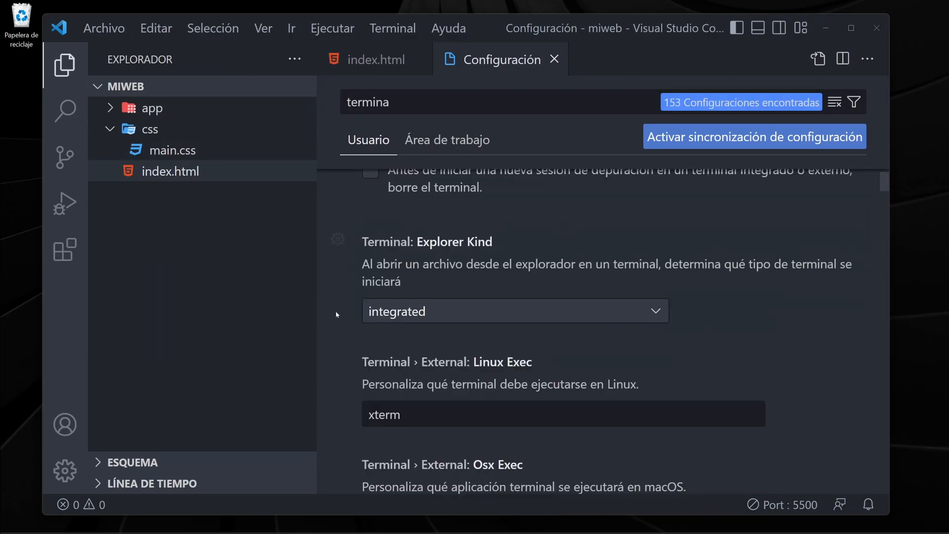
scroll(334, 310, down, 10)
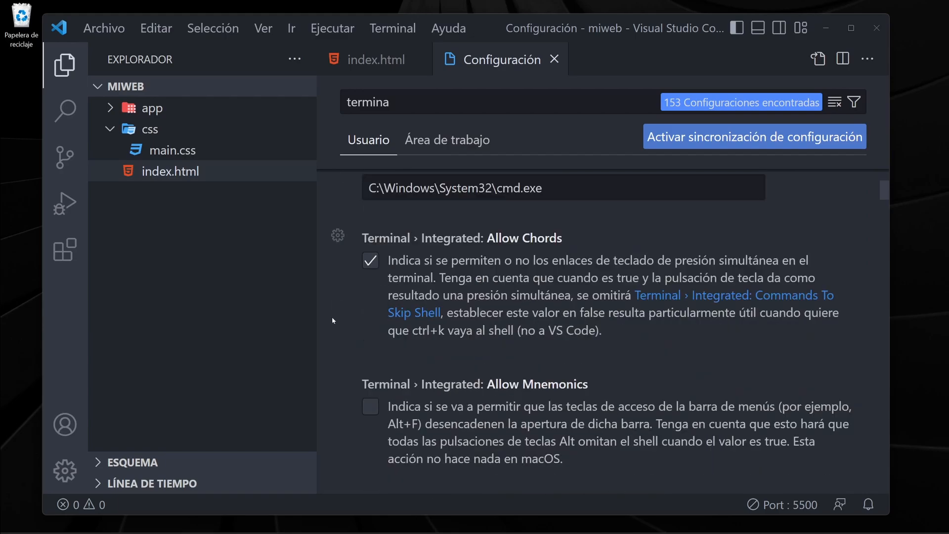
scroll(334, 325, down, 10)
scroll(336, 340, up, 2)
scroll(346, 317, down, 2)
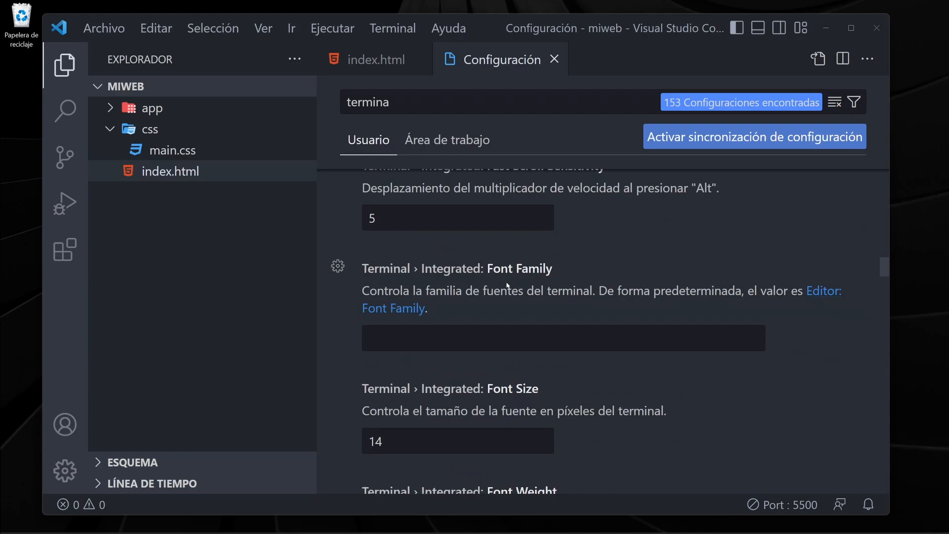
Narrow the settings search to termina font and open the integrated terminal's Font Family value for editing.
click(414, 102)
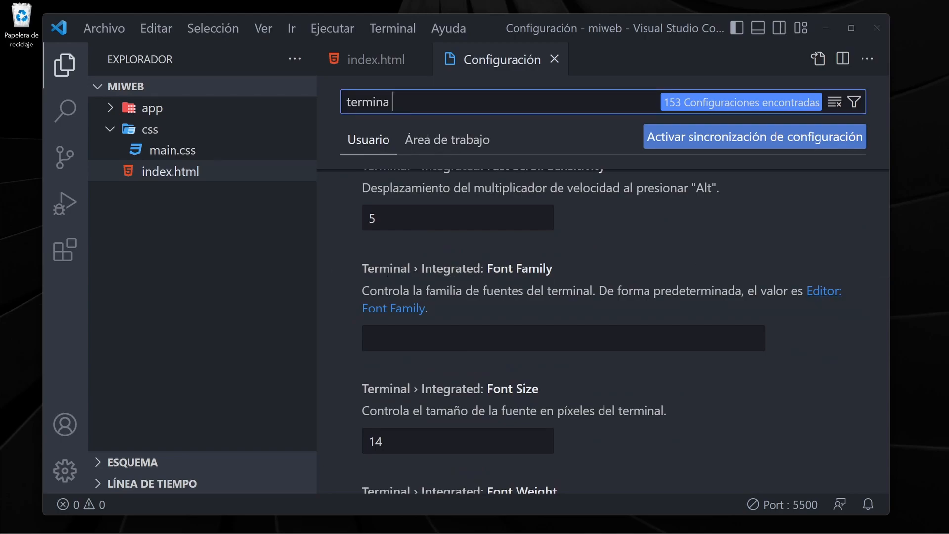
text(font)
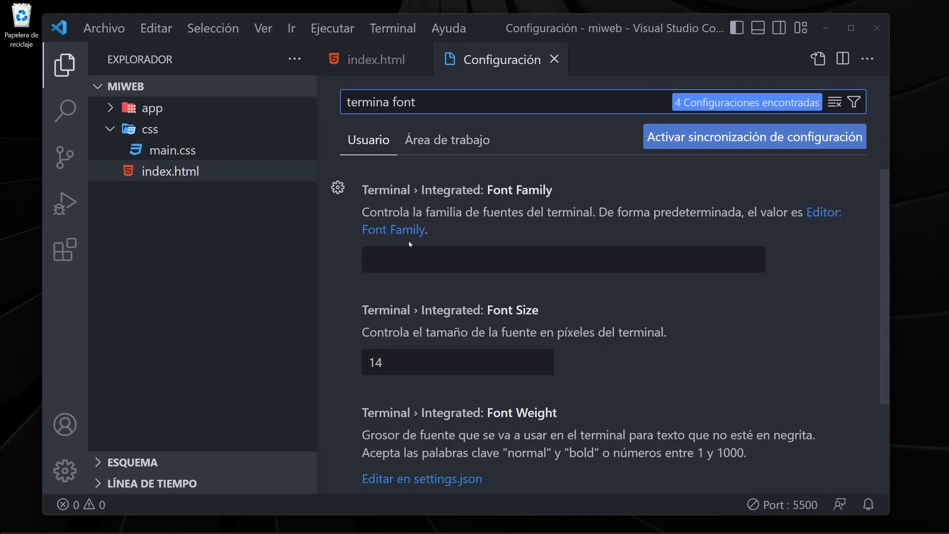
click(445, 259)
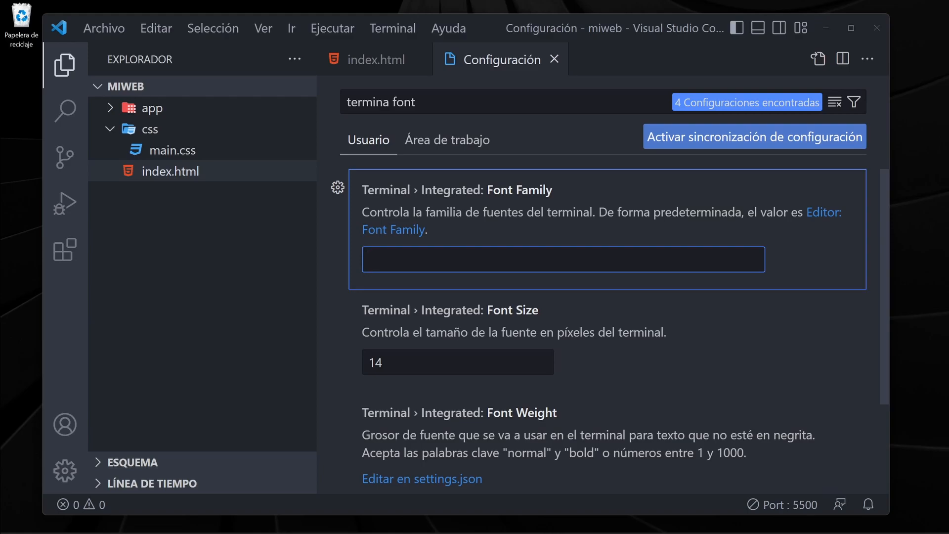
Open a standalone PowerShell window and check the font type in the PowerShell profile's appearance settings.
click(492, 526)
drag(422, 113, 395, 66)
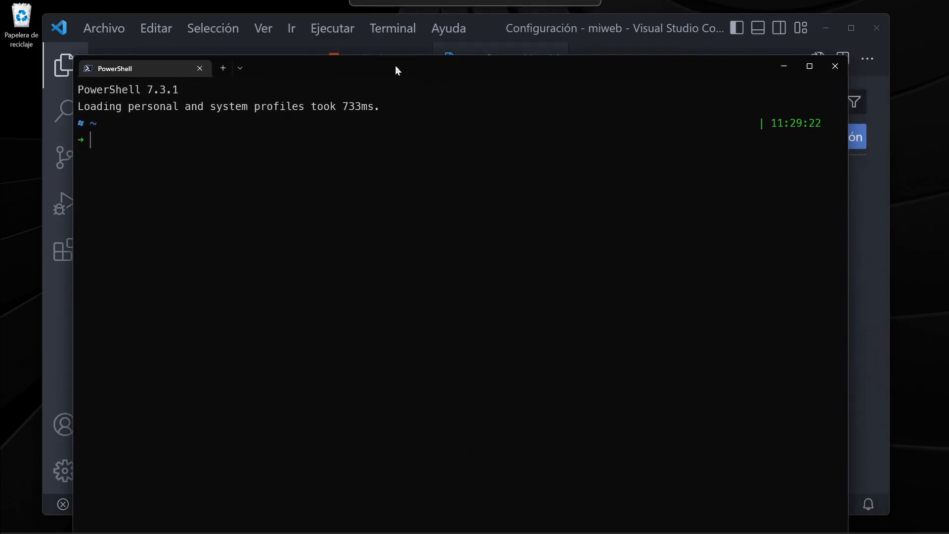
click(242, 66)
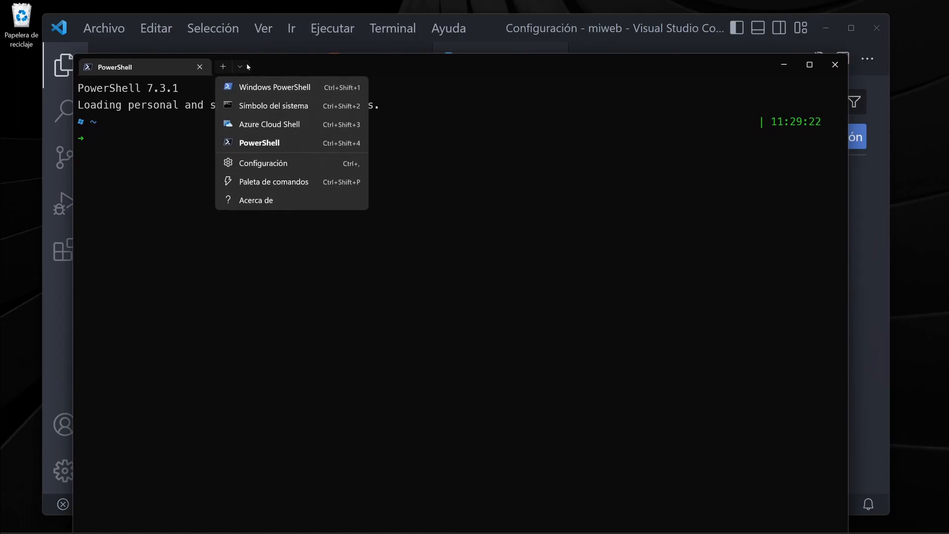
click(270, 165)
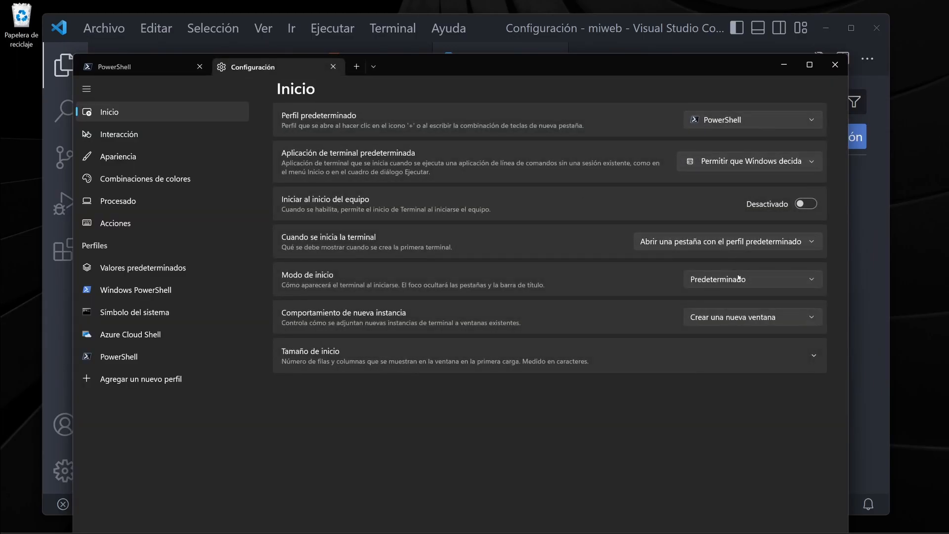
click(123, 356)
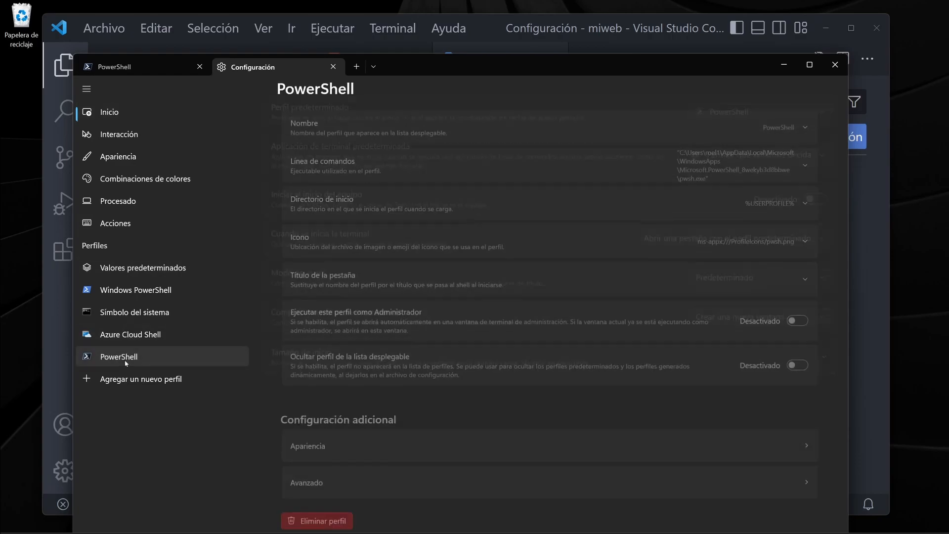
scroll(608, 272, down, 1)
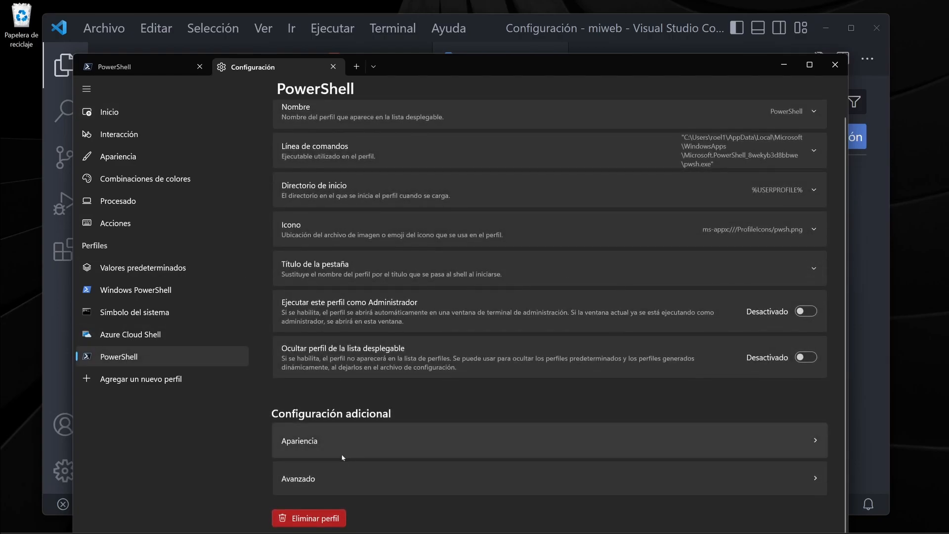
click(327, 443)
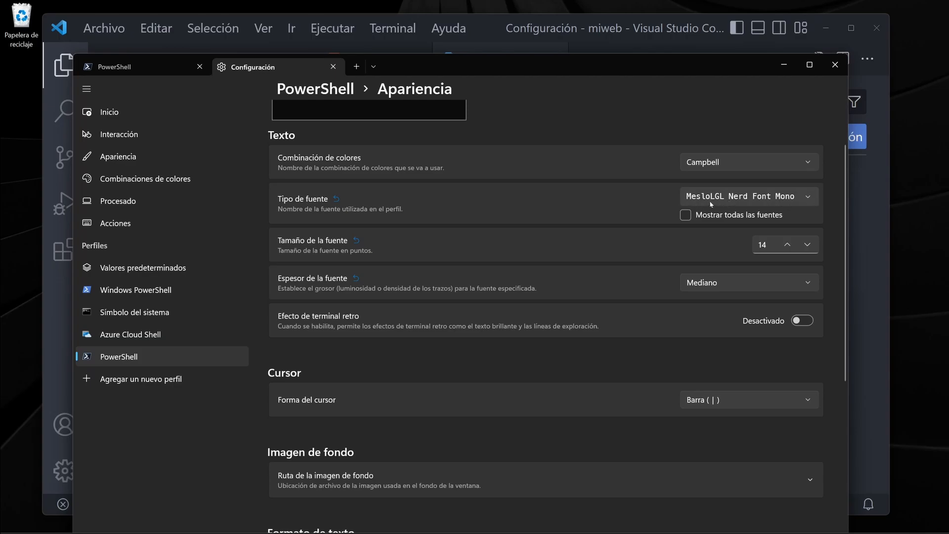
Place the PowerShell settings and Visual Studio Code side by side, then set the integrated terminal's Font Family to MesloLGL Nerd Font Mono.
drag(643, 72, 596, 83)
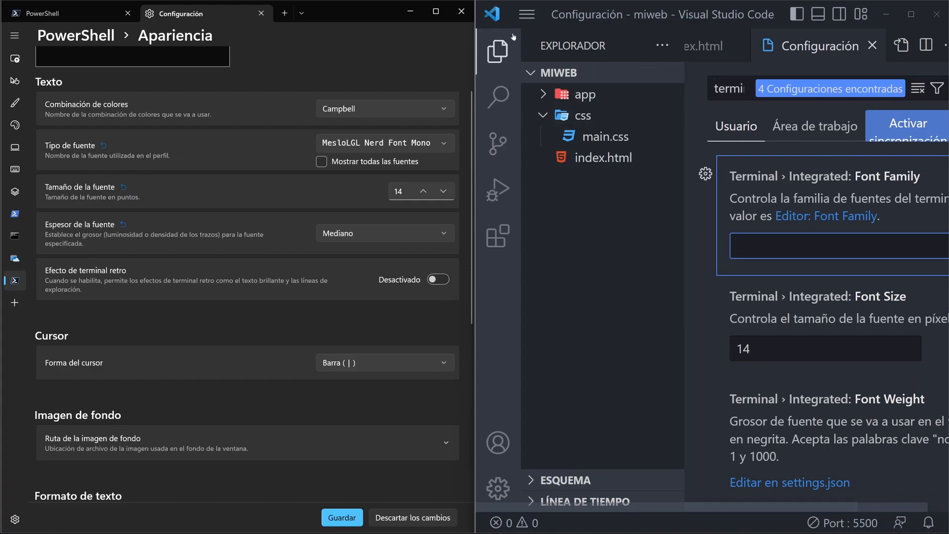
click(499, 50)
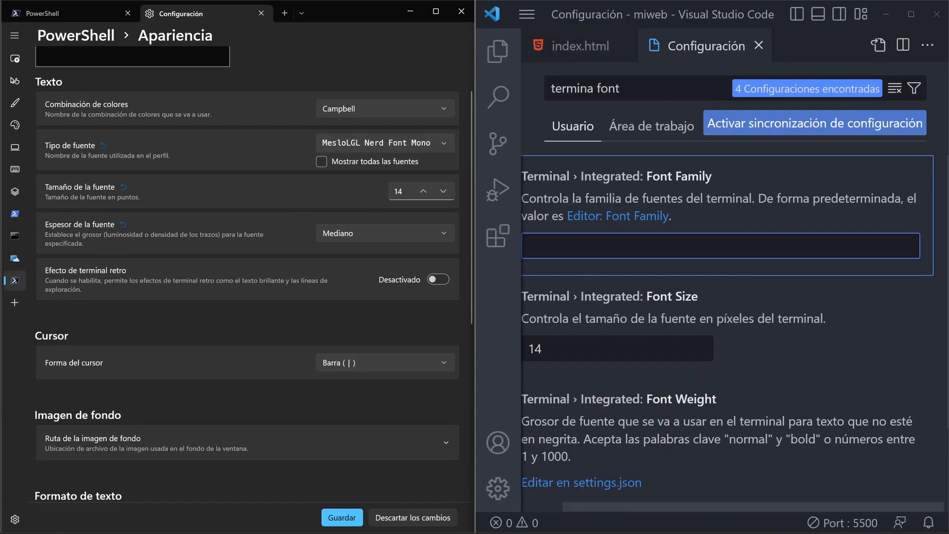
text(MesloLGL Nerd Font Mono)
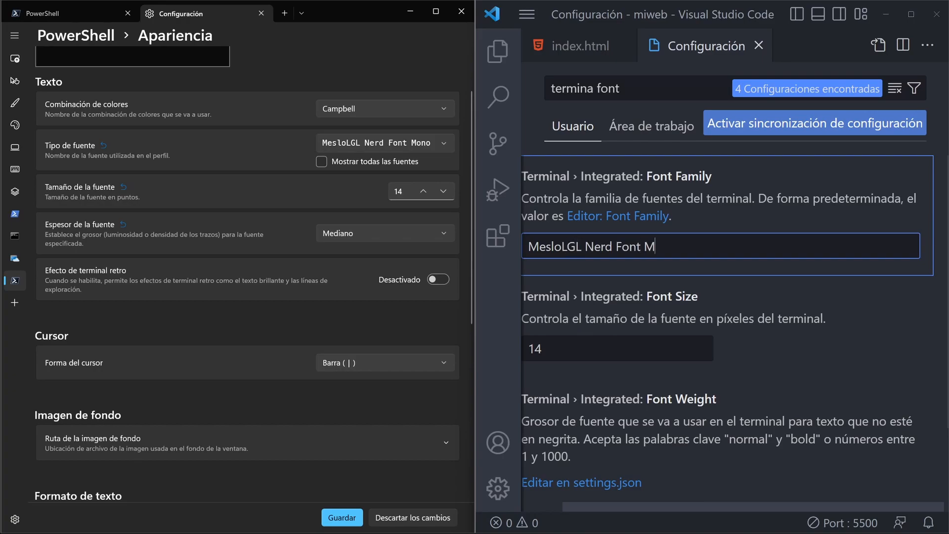
click(843, 286)
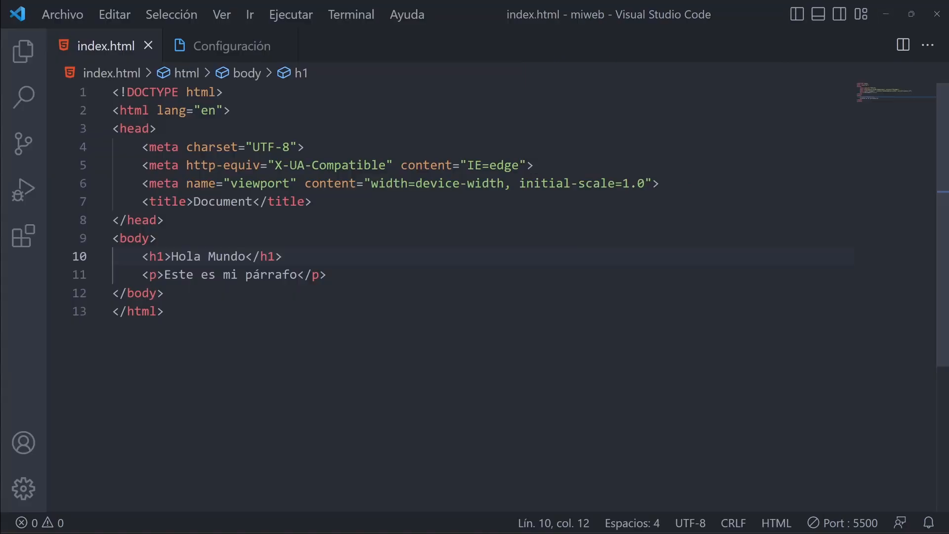
Open a new integrated terminal, list the miweb folder's contents with ls to check the font's icons, and hide the terminal panel.
click(349, 14)
click(392, 39)
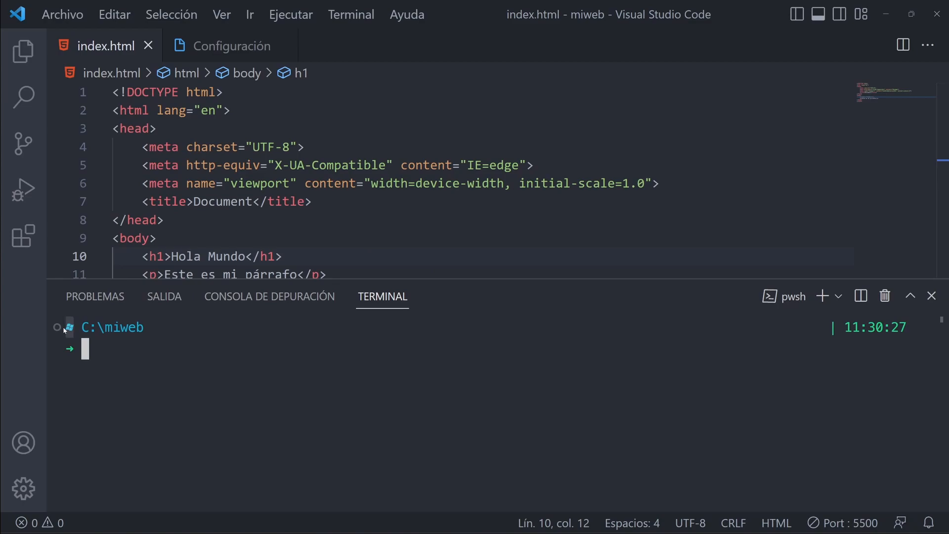
text(ls)
key(Return)
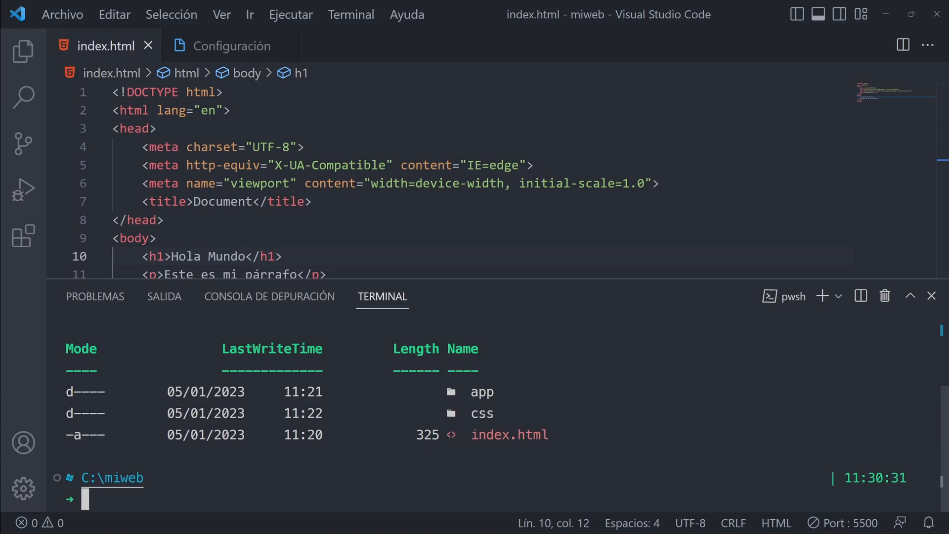
key(ctrl+j)
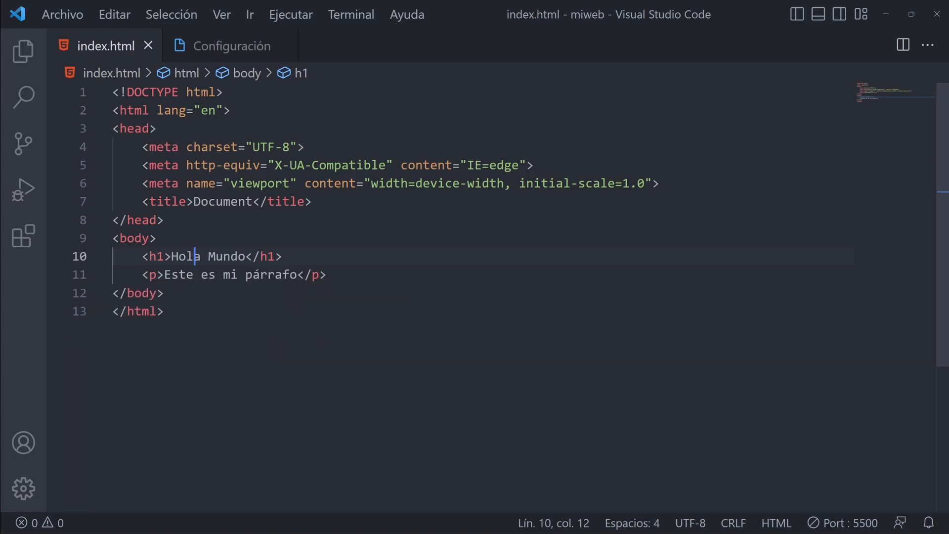